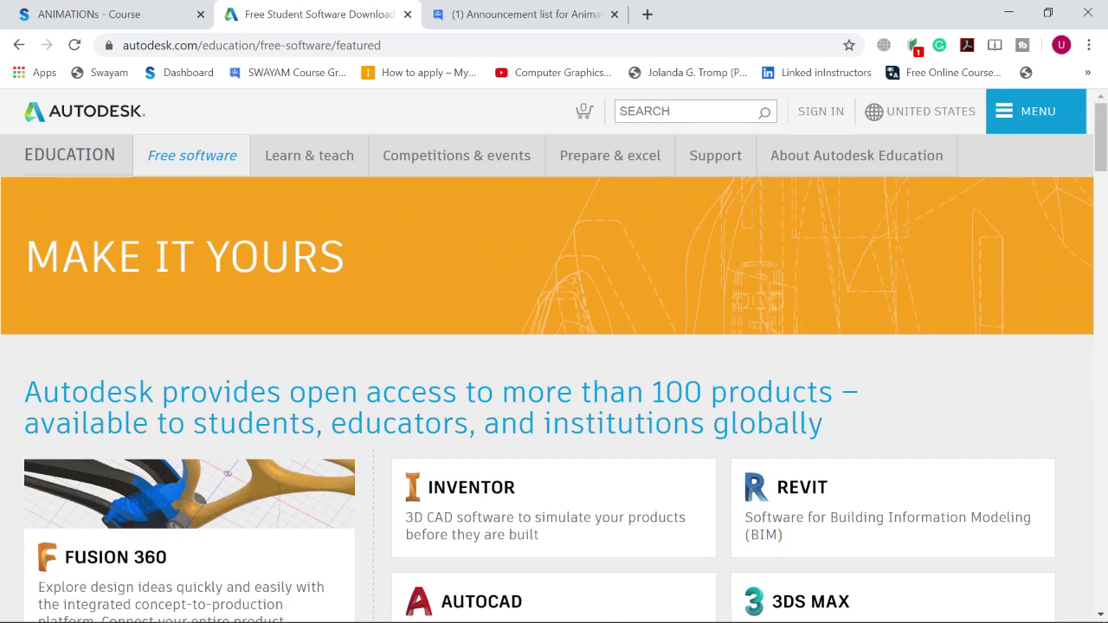
# Step: Go to google.com and search for 'maya student version'
pyautogui.hotkey('ctrl', 'l')
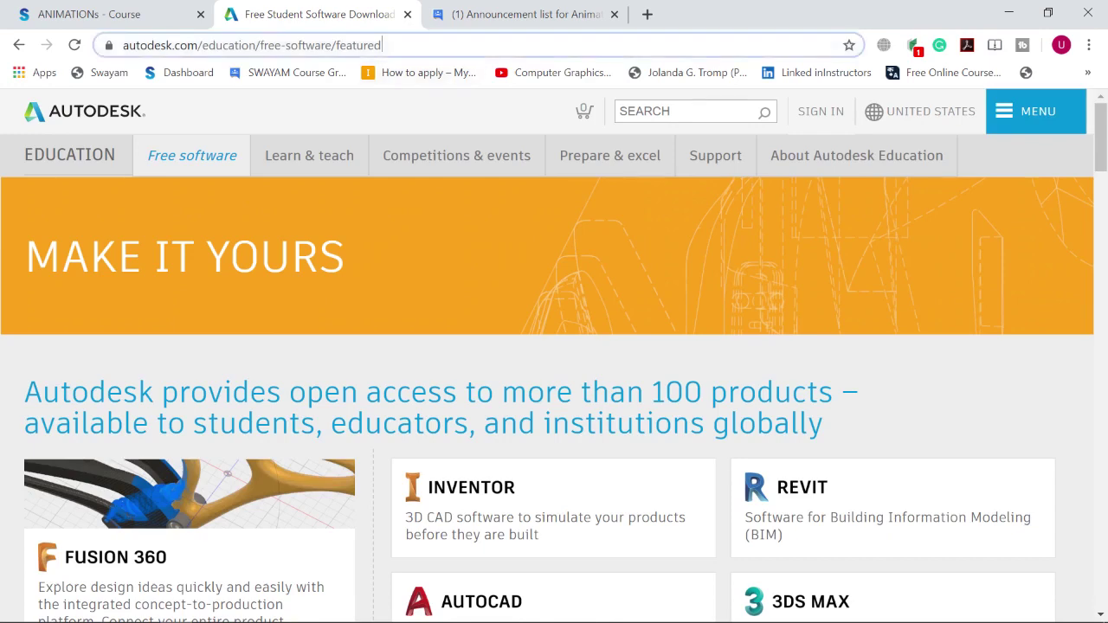
pyautogui.write('goog')
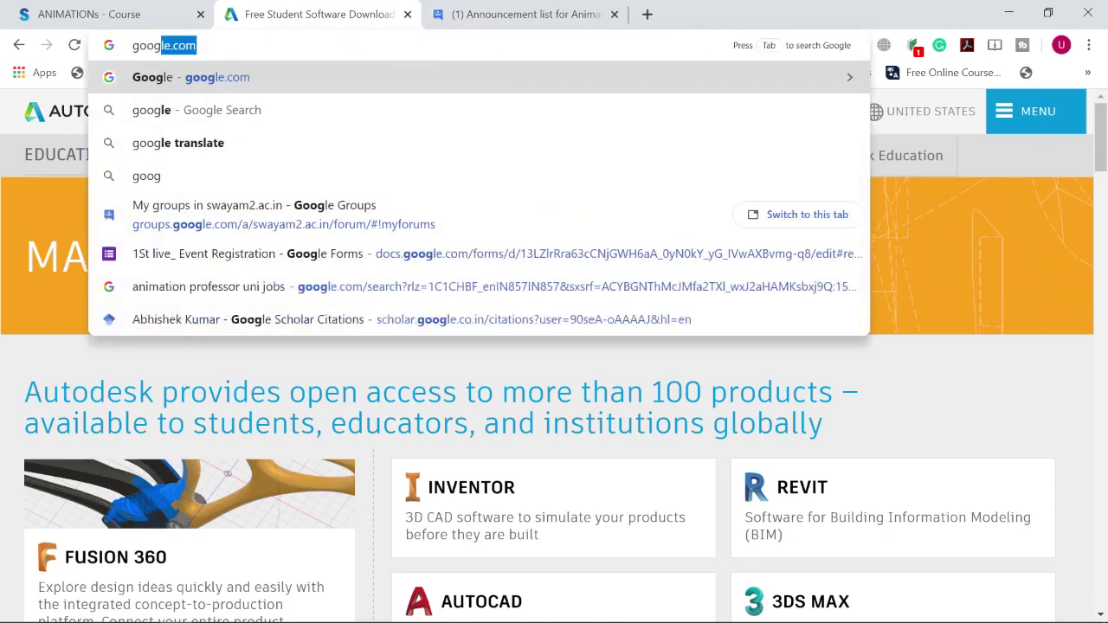
pyautogui.press('Return')
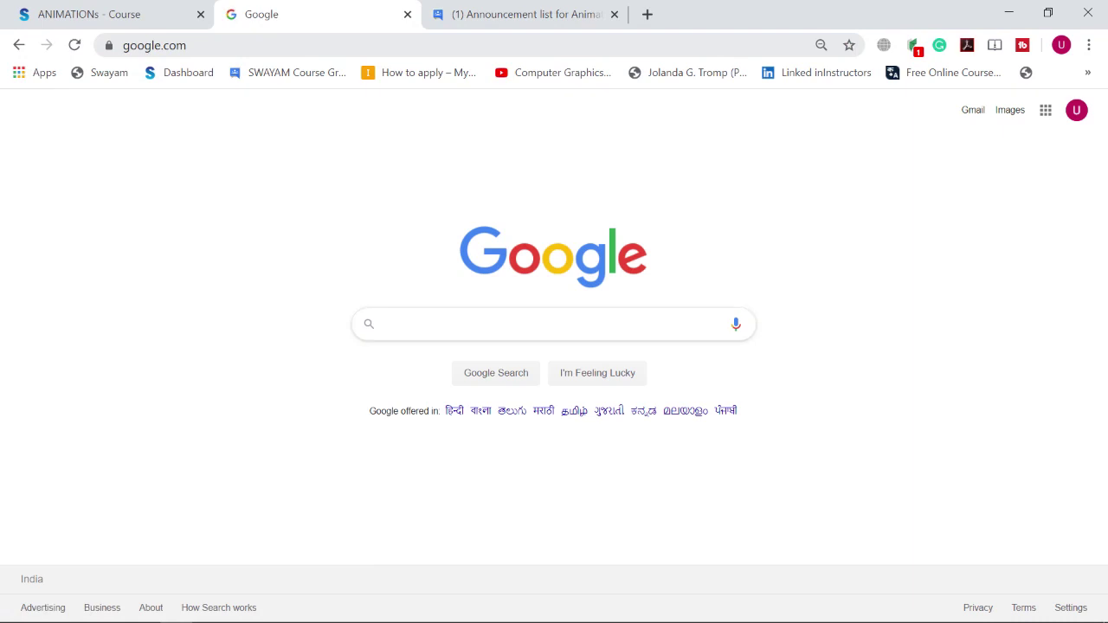
pyautogui.write('ma')
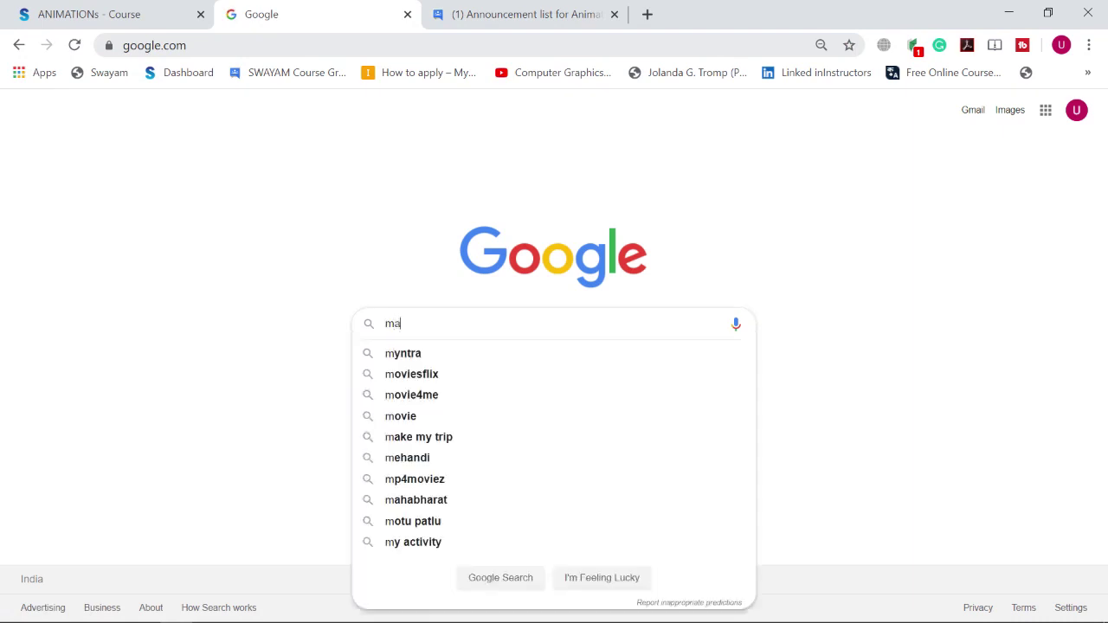
pyautogui.write('ya stu')
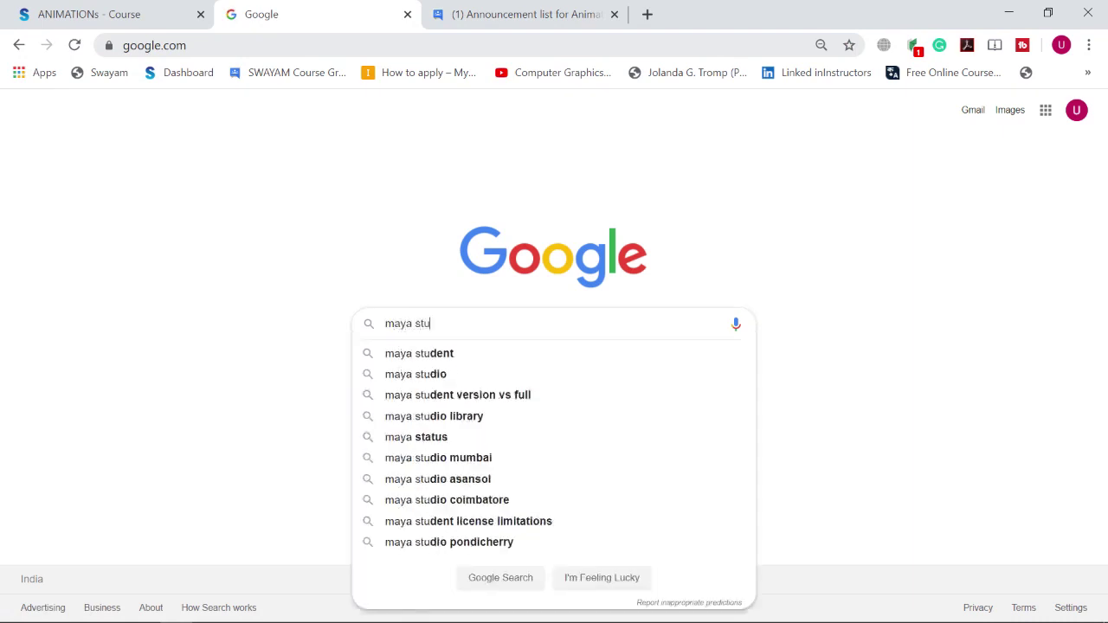
pyautogui.write('dent ')
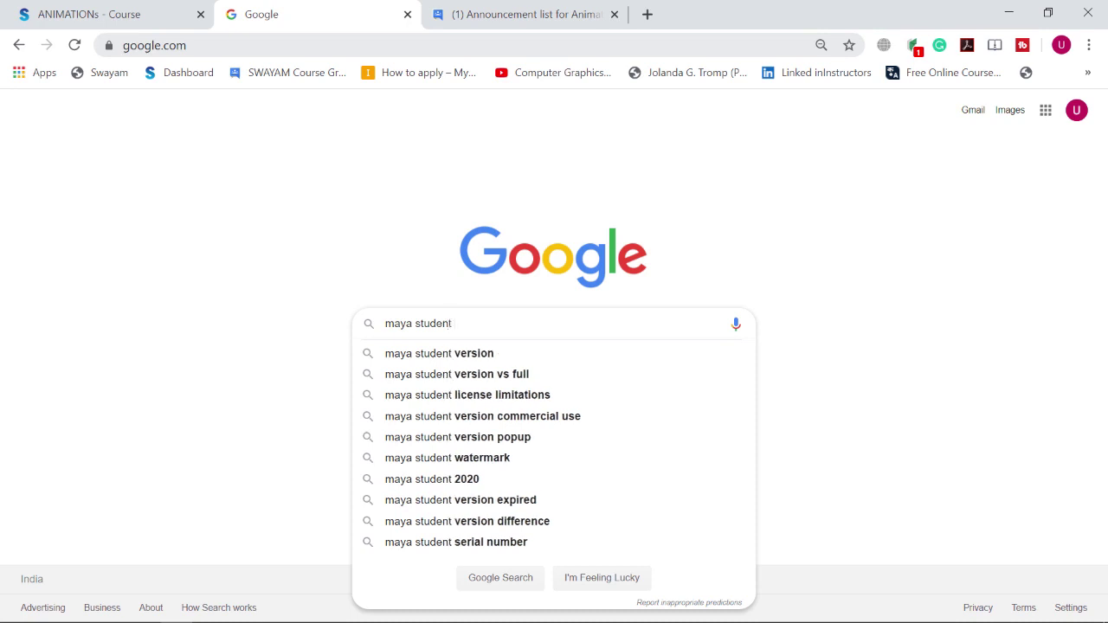
pyautogui.write('version')
pyautogui.press('Return')
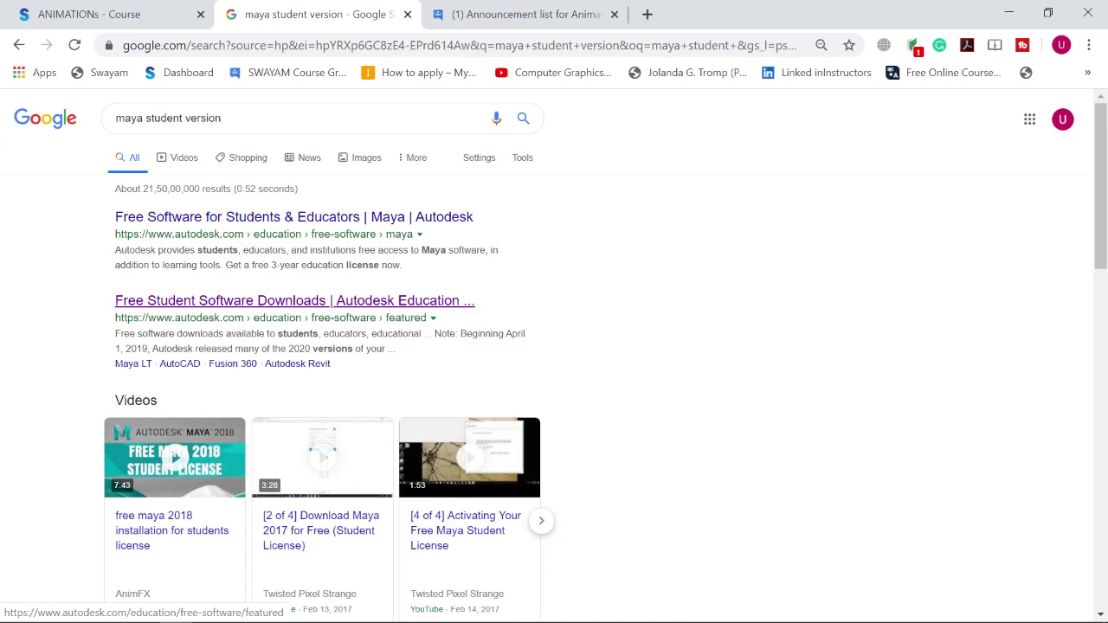
# Step: Open the Free Student Software Downloads result and go to Autodesk Account sign-in
pyautogui.click(294, 301)
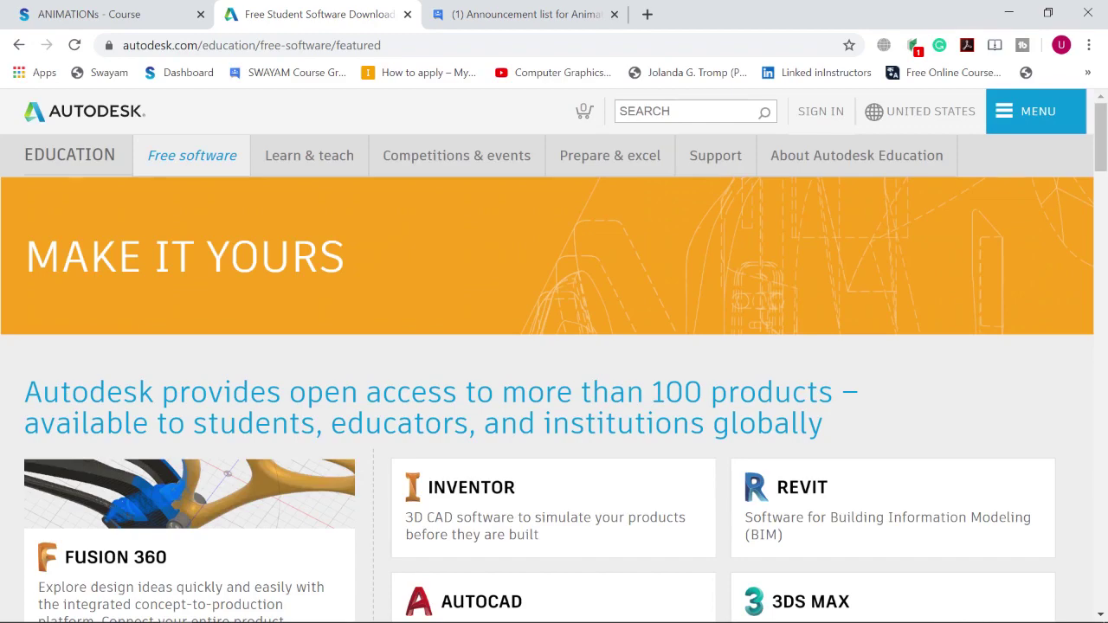
pyautogui.scroll(-4, 554, 390)
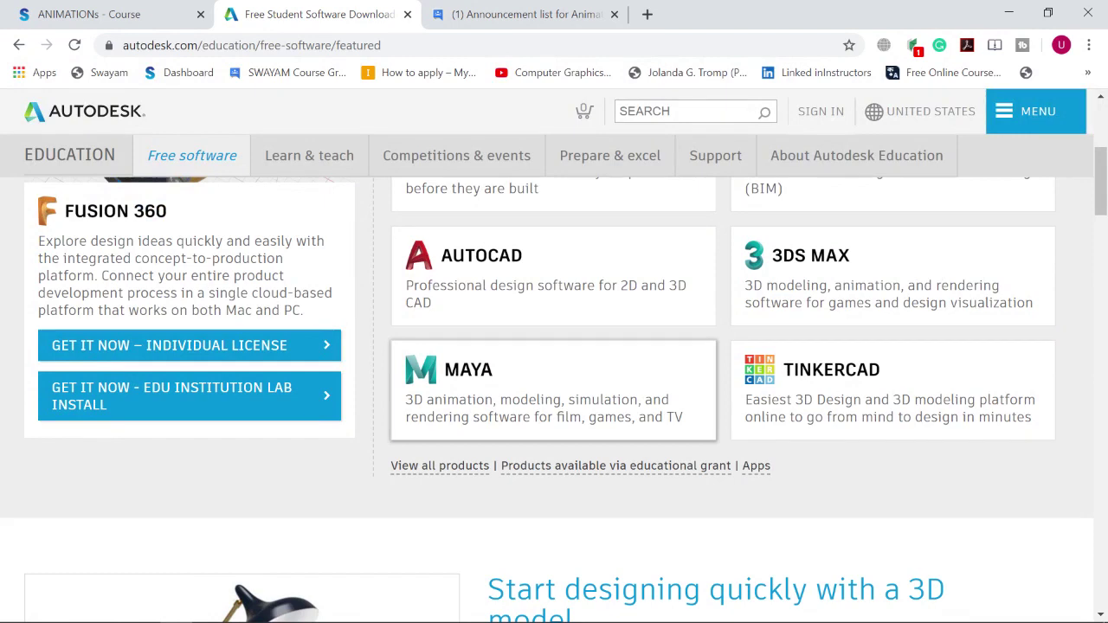
pyautogui.click(821, 111)
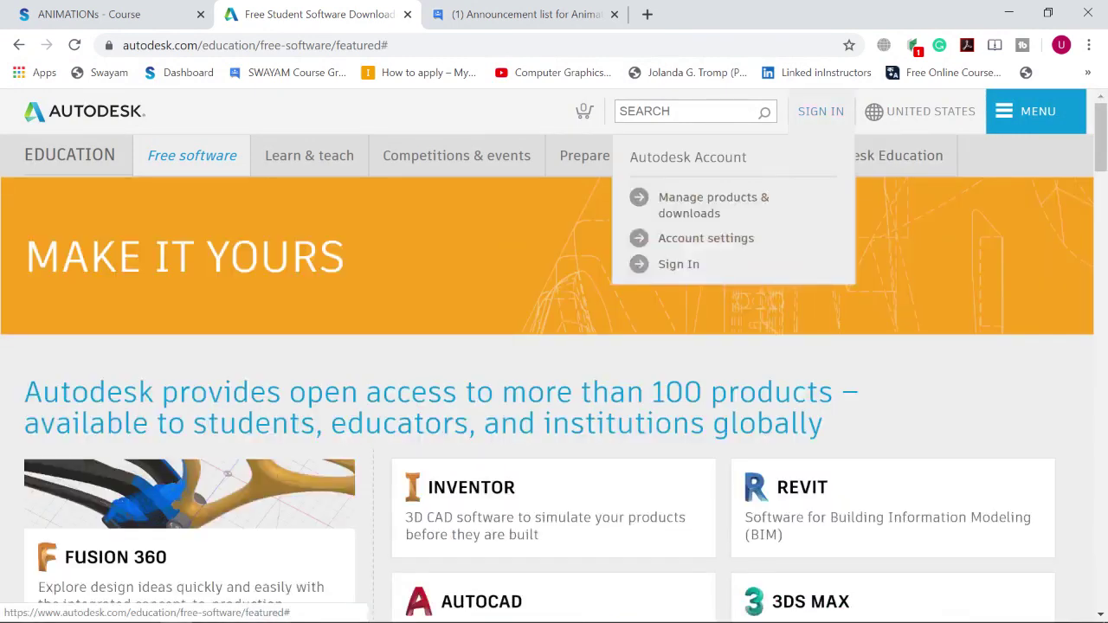
pyautogui.click(679, 264)
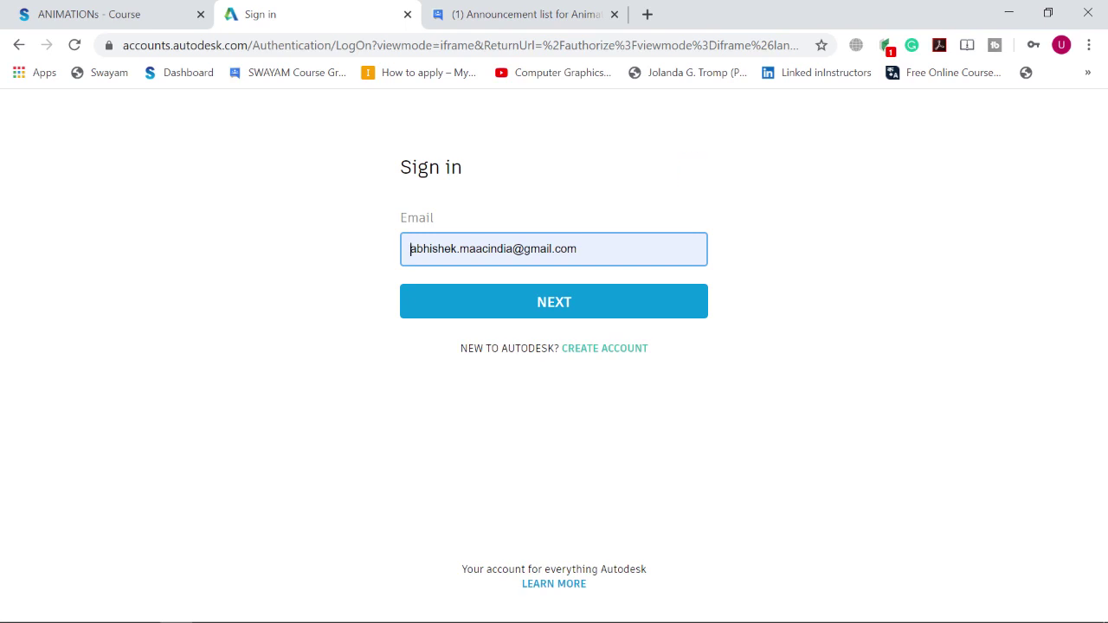
# Step: Clear the prefilled email address from the Autodesk sign-in form
pyautogui.moveTo(608, 249); pyautogui.dragTo(410, 249)
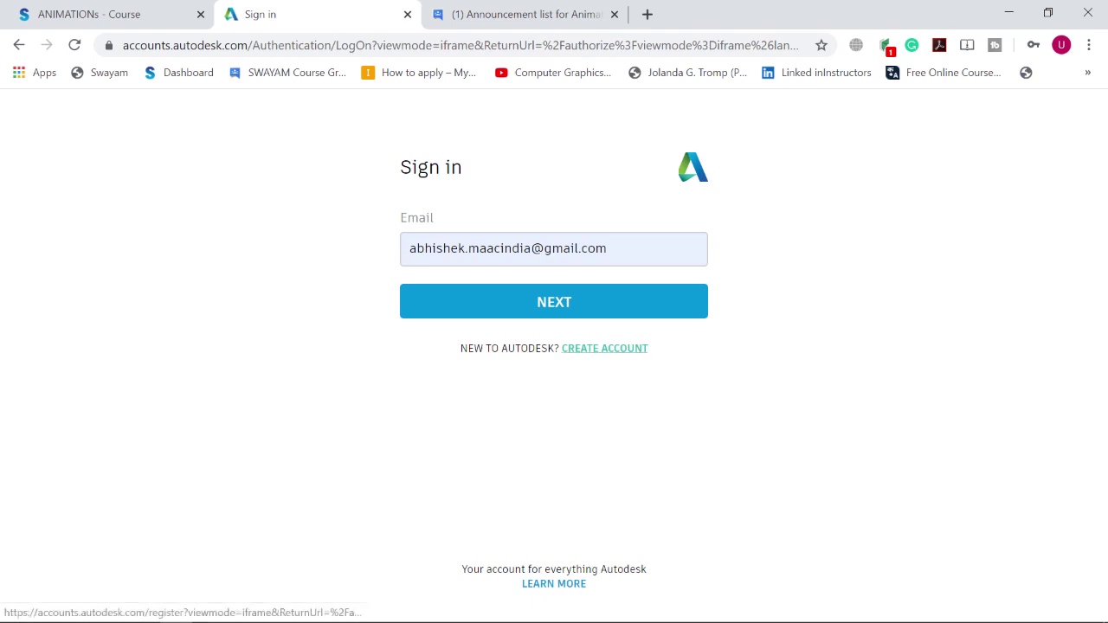
pyautogui.click(604, 349)
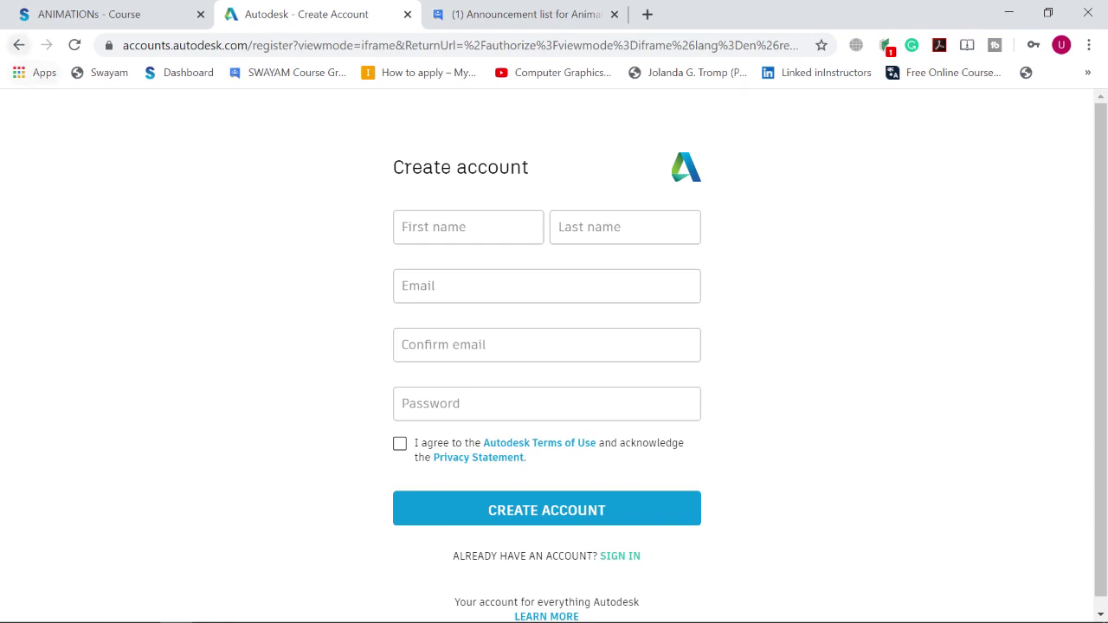
pyautogui.hotkey('alt', 'Left')
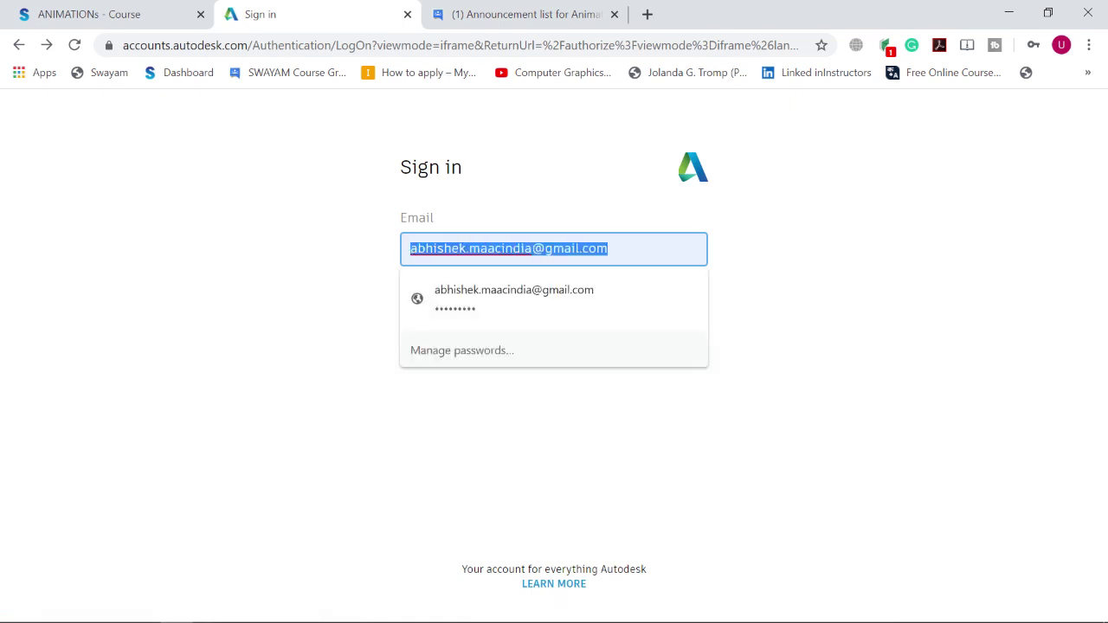
pyautogui.press('BackSpace')
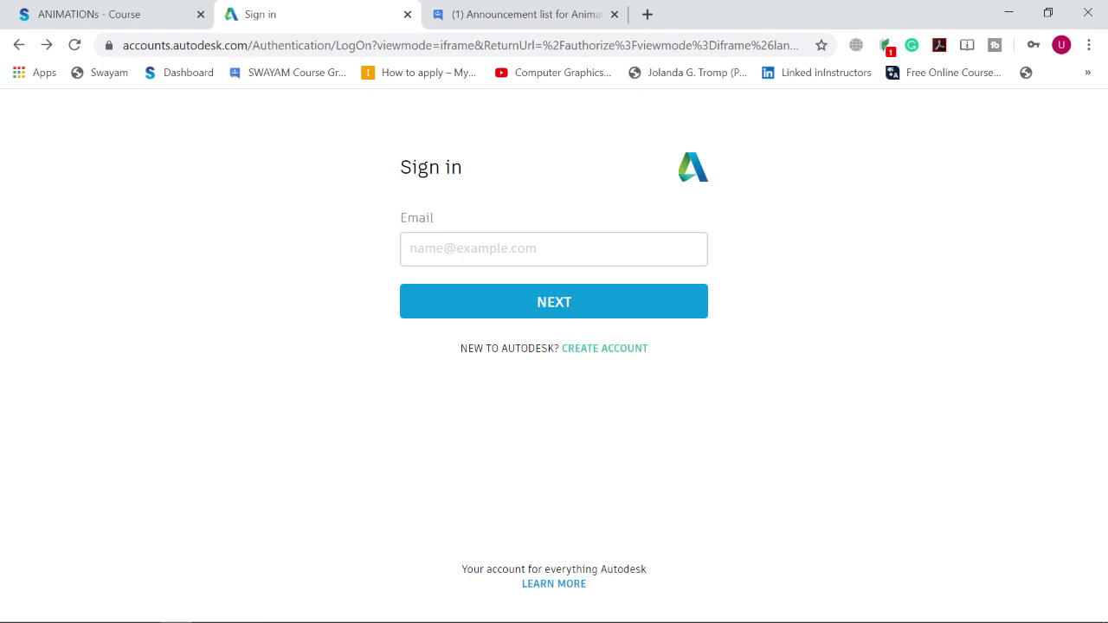
# Step: Sign in with the other account's email address and its password
pyautogui.click(485, 249)
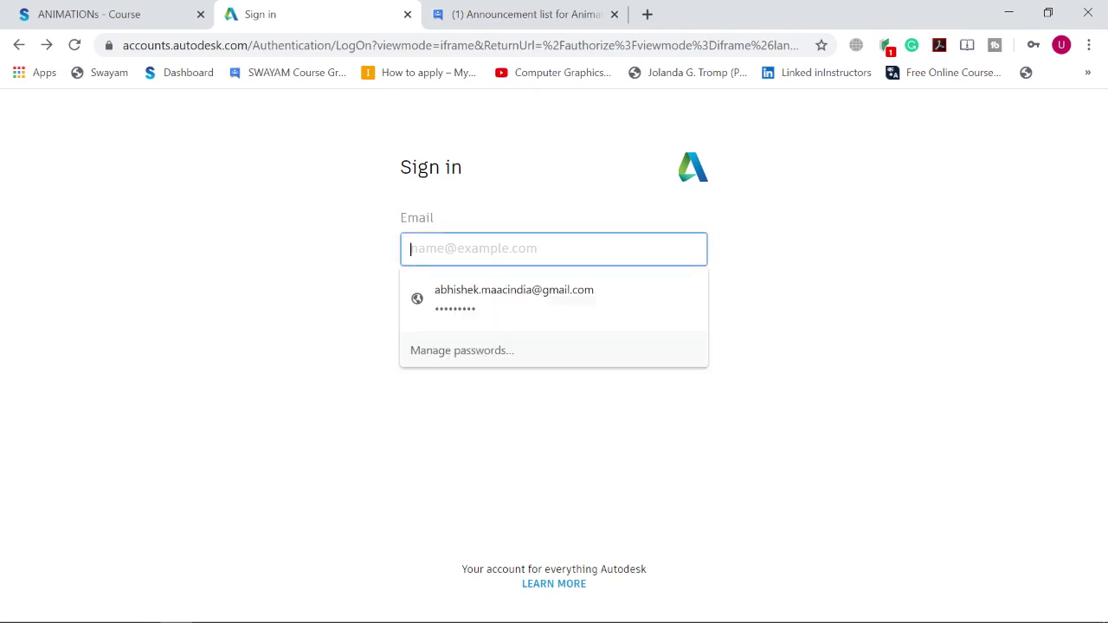
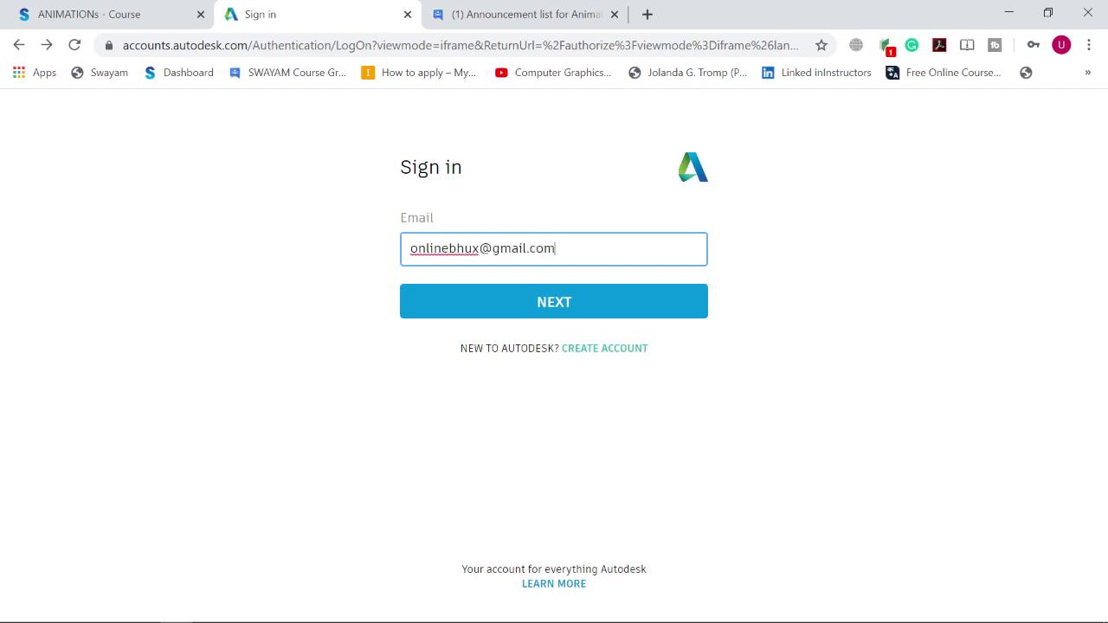
pyautogui.press('Return')
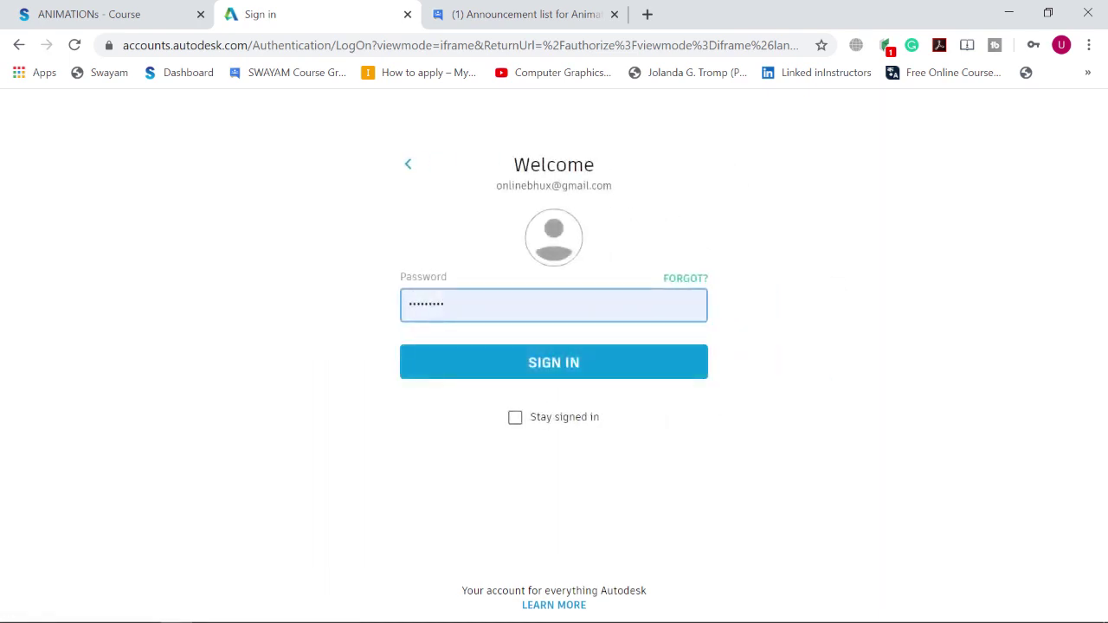
pyautogui.press('Return')
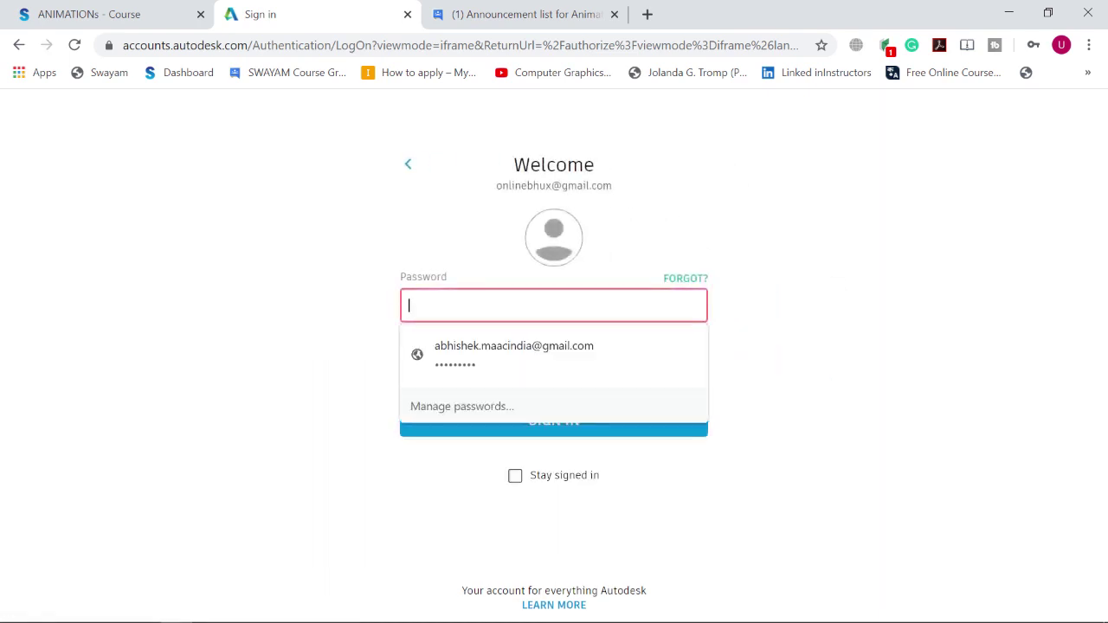
pyautogui.write('••••••••')
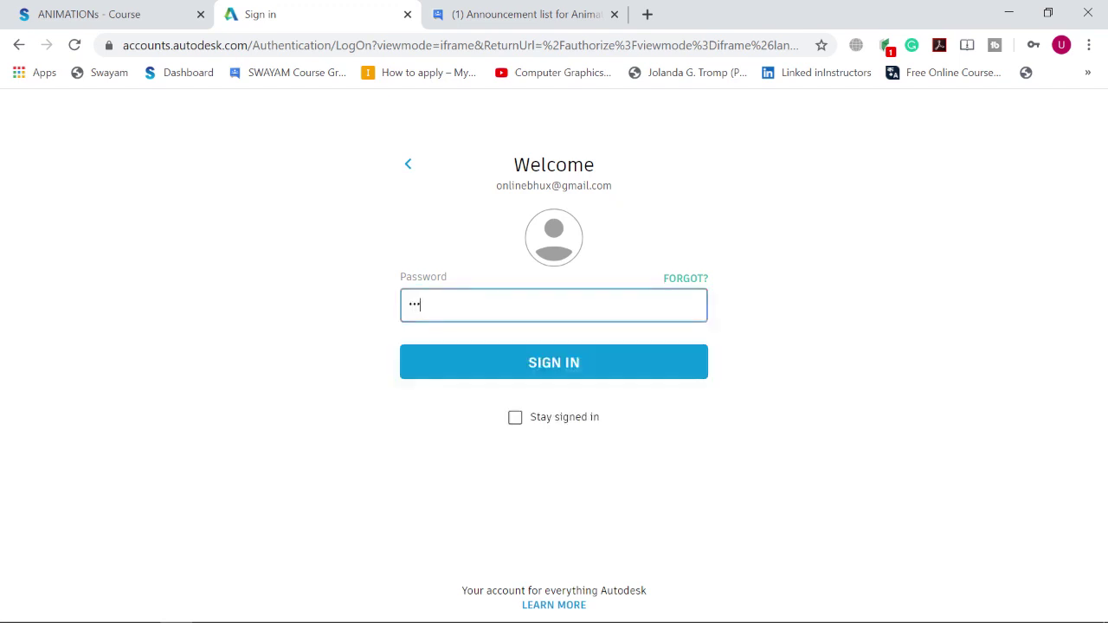
pyautogui.write('•••••')
pyautogui.press('Return')
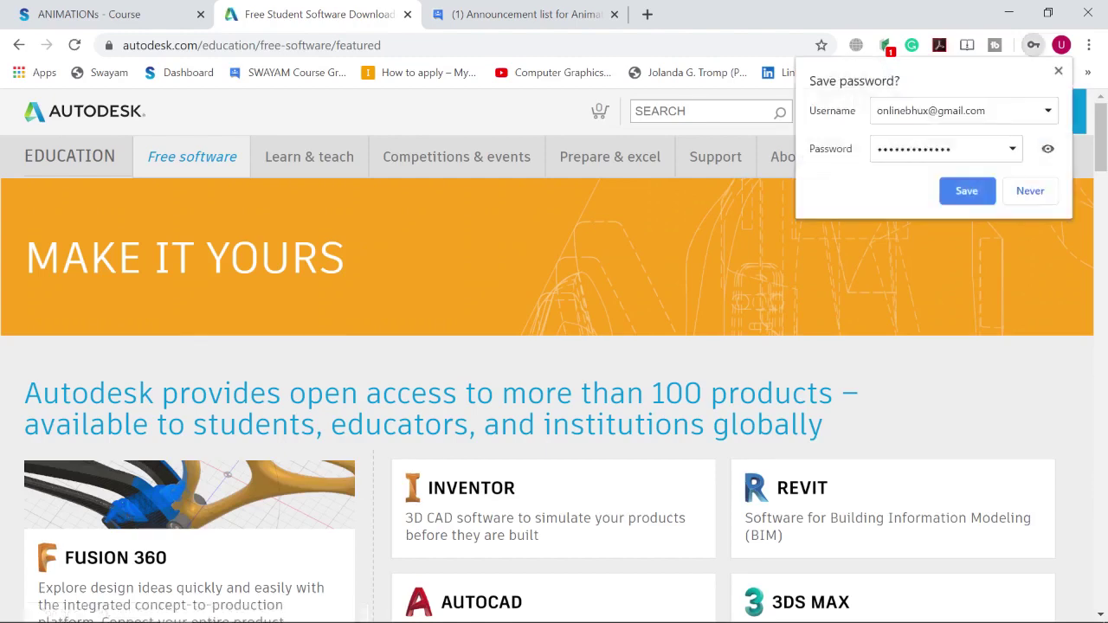
# Step: Scroll the featured free software list and open the Maya card
pyautogui.scroll(-2, 554, 451)
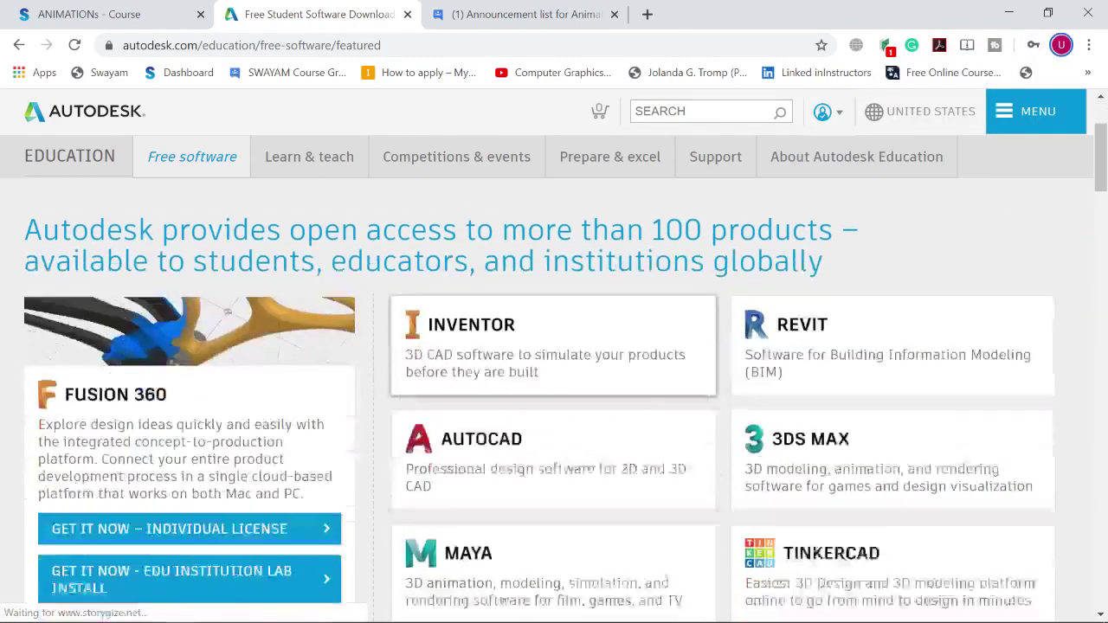
pyautogui.scroll(-1, 555, 467)
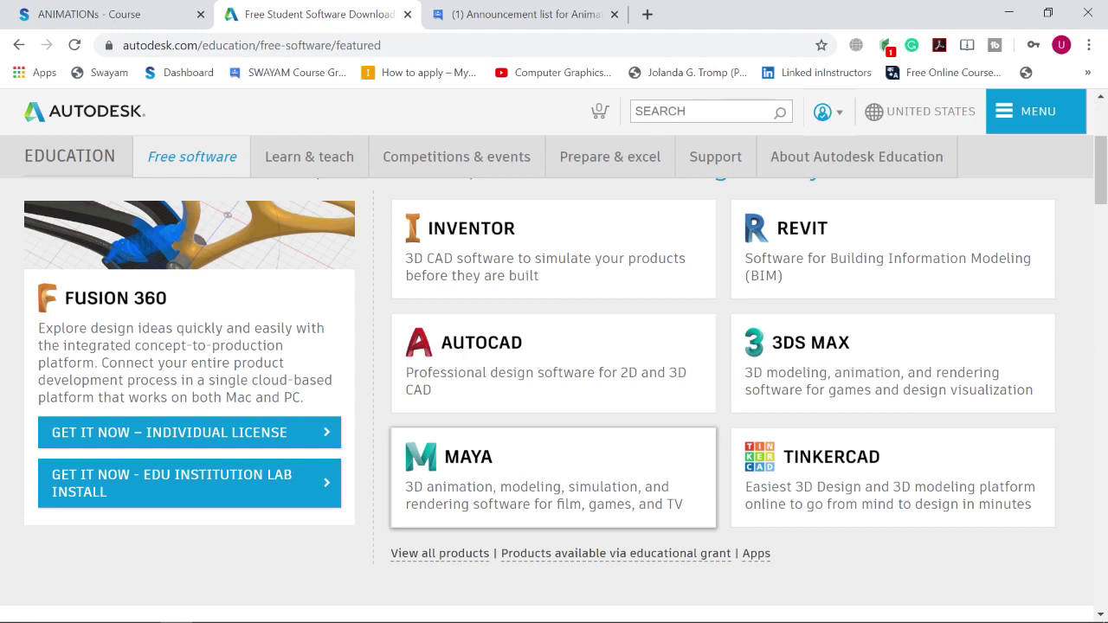
pyautogui.click(520, 477)
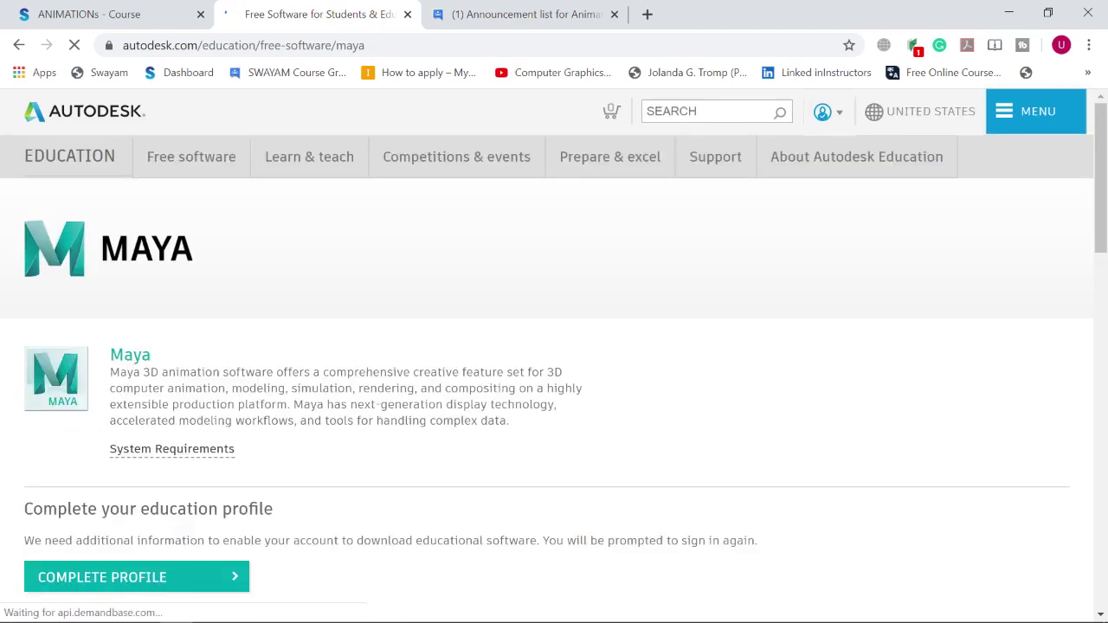
# Step: Scroll down the Maya page and choose Complete Profile
pyautogui.scroll(-2, 554, 347)
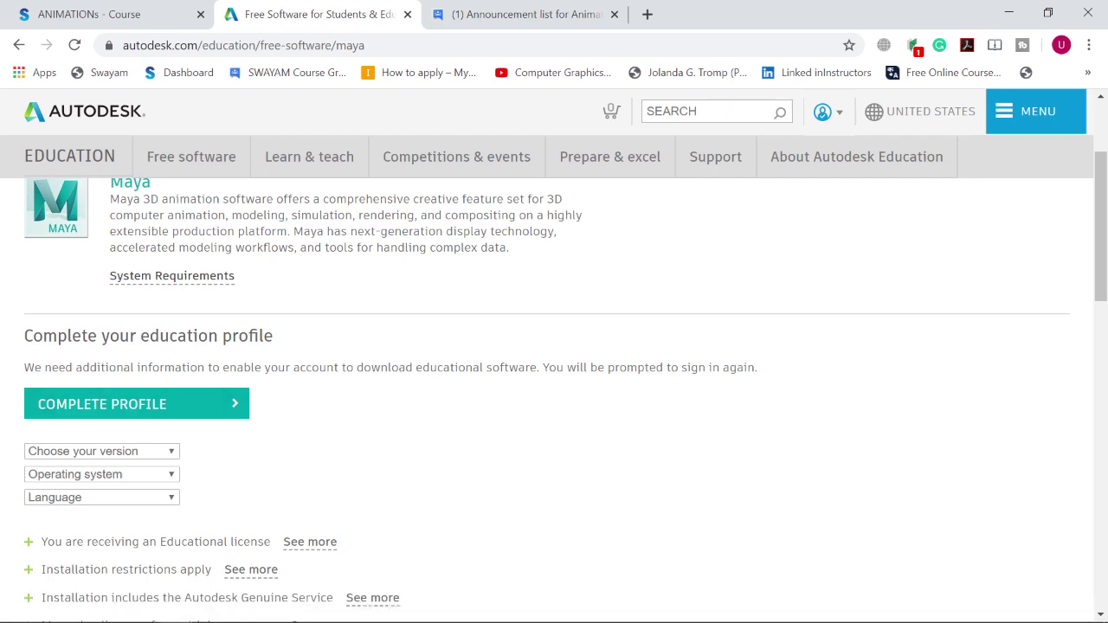
pyautogui.scroll(-2, 554, 389)
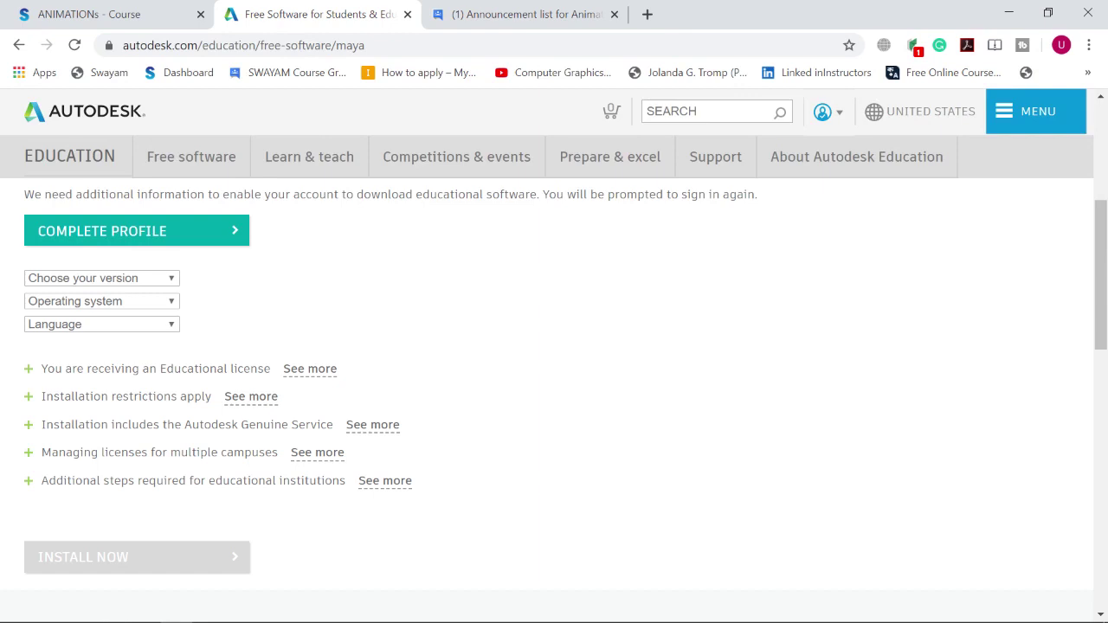
pyautogui.click(137, 230)
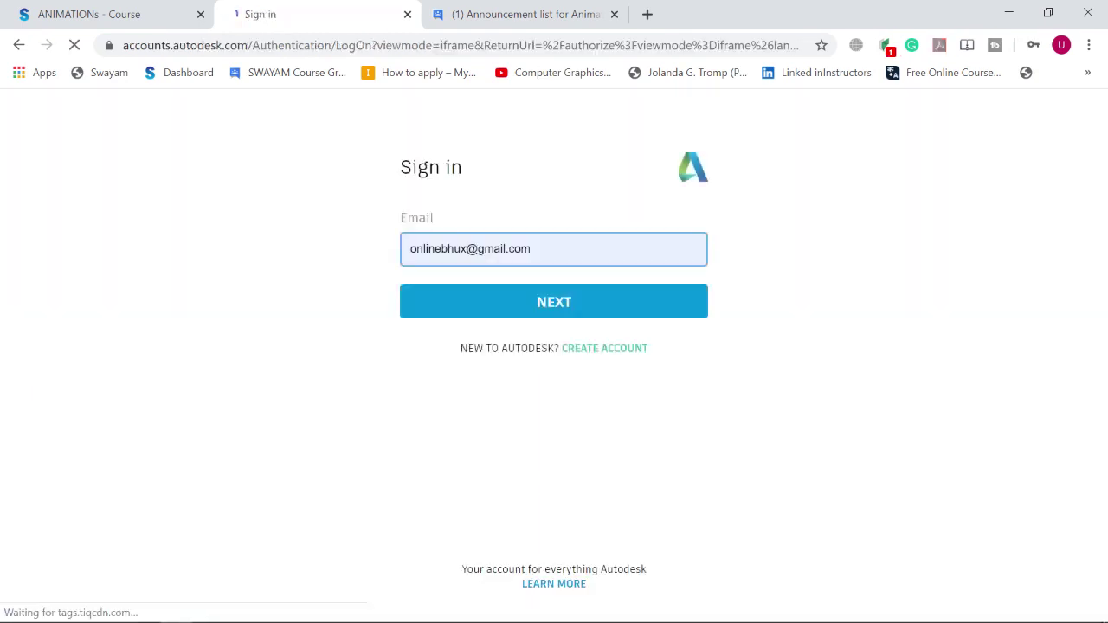
# Step: Sign in with the prefilled account email and saved password
pyautogui.click(555, 302)
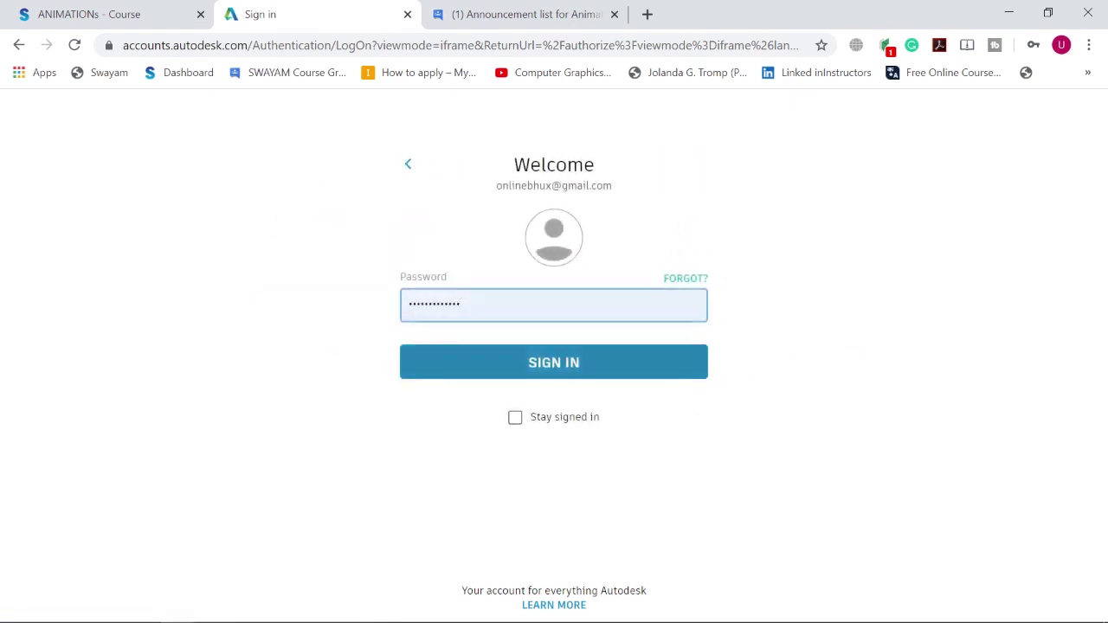
pyautogui.press('Return')
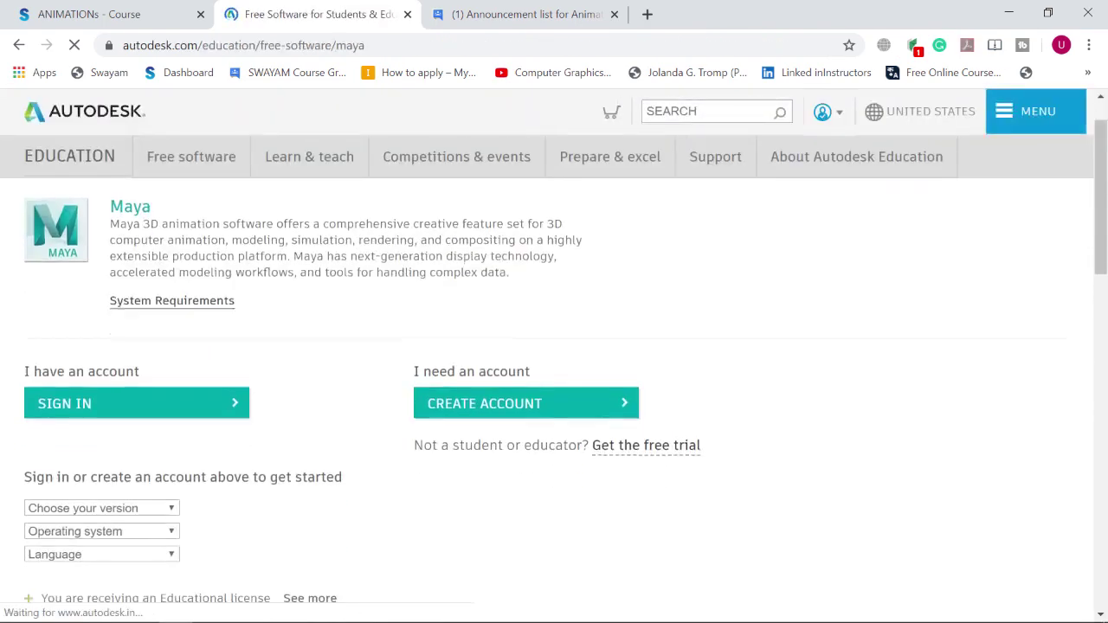
pyautogui.scroll(-2, 554, 347)
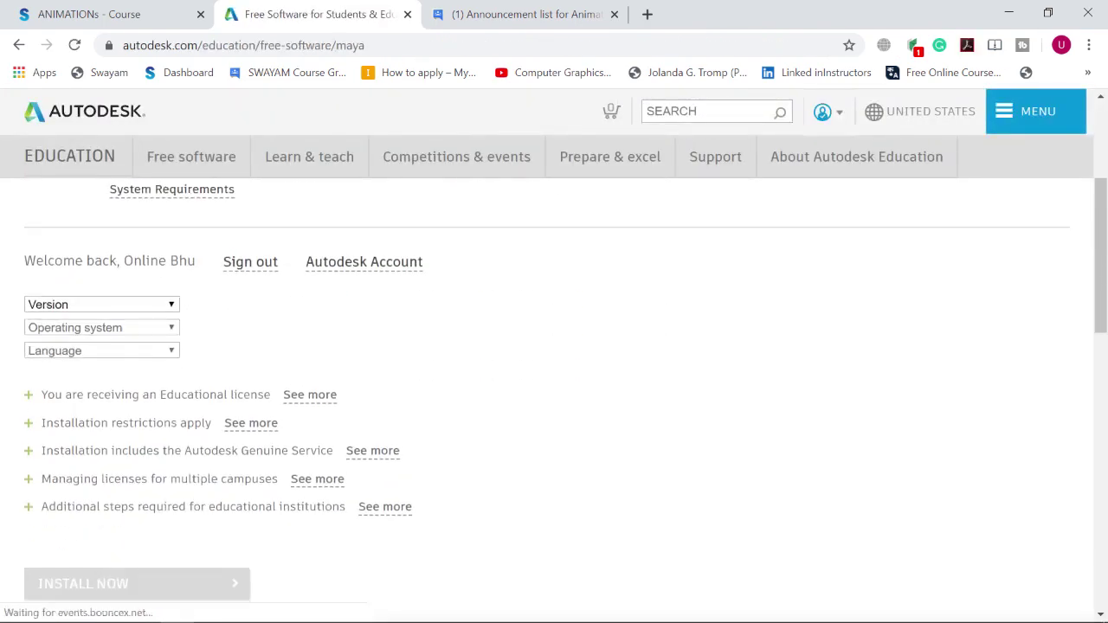
# Step: Set the Maya download version to Maya 2020
pyautogui.click(101, 304)
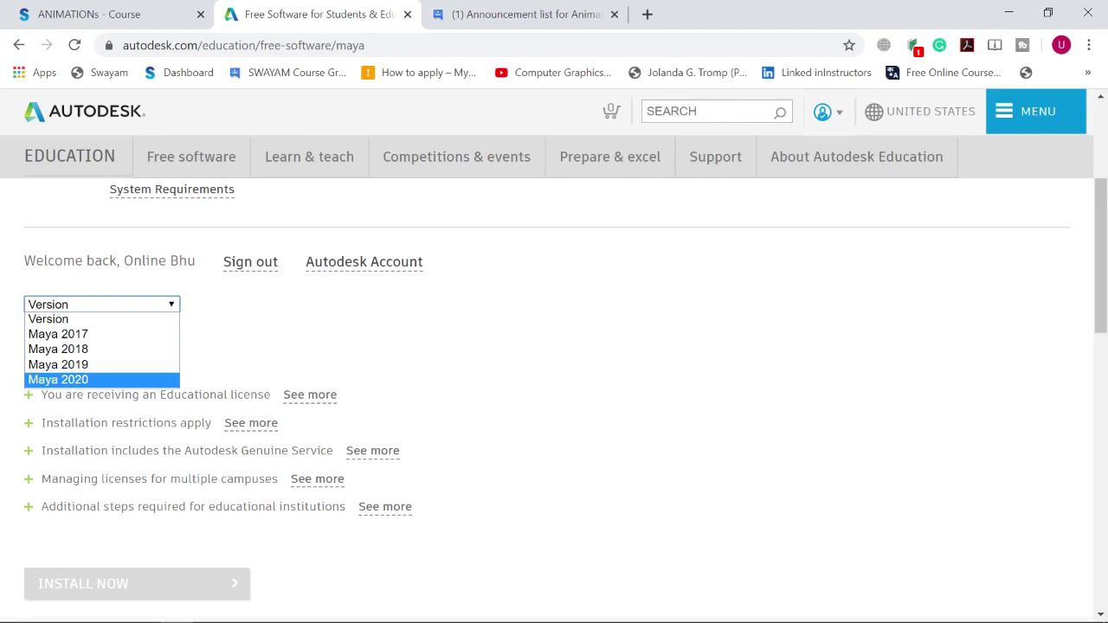
pyautogui.click(58, 335)
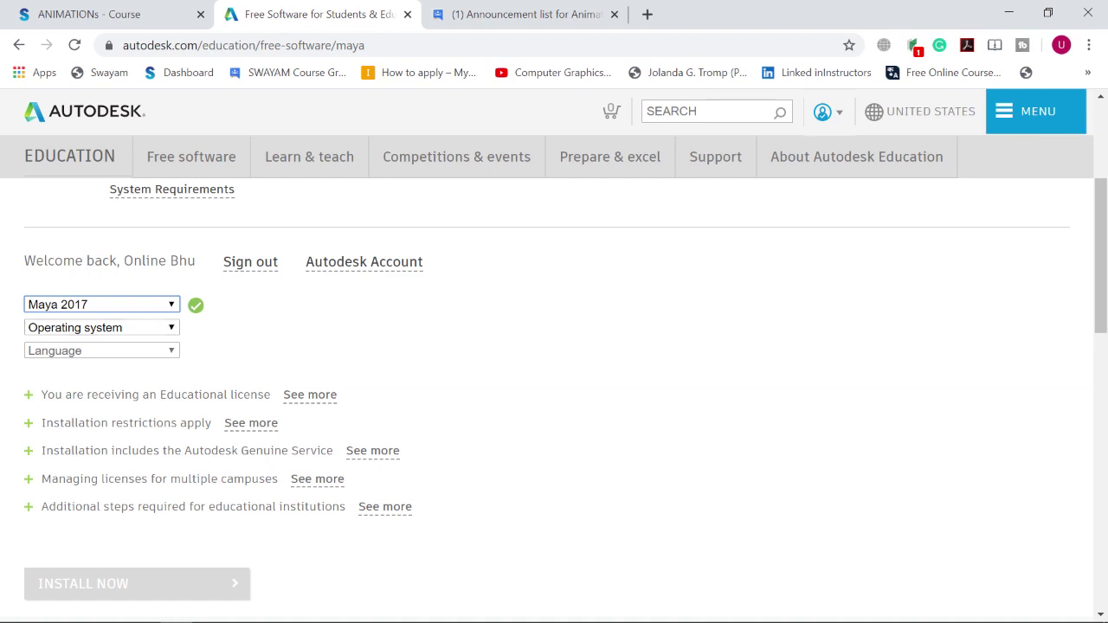
pyautogui.click(101, 305)
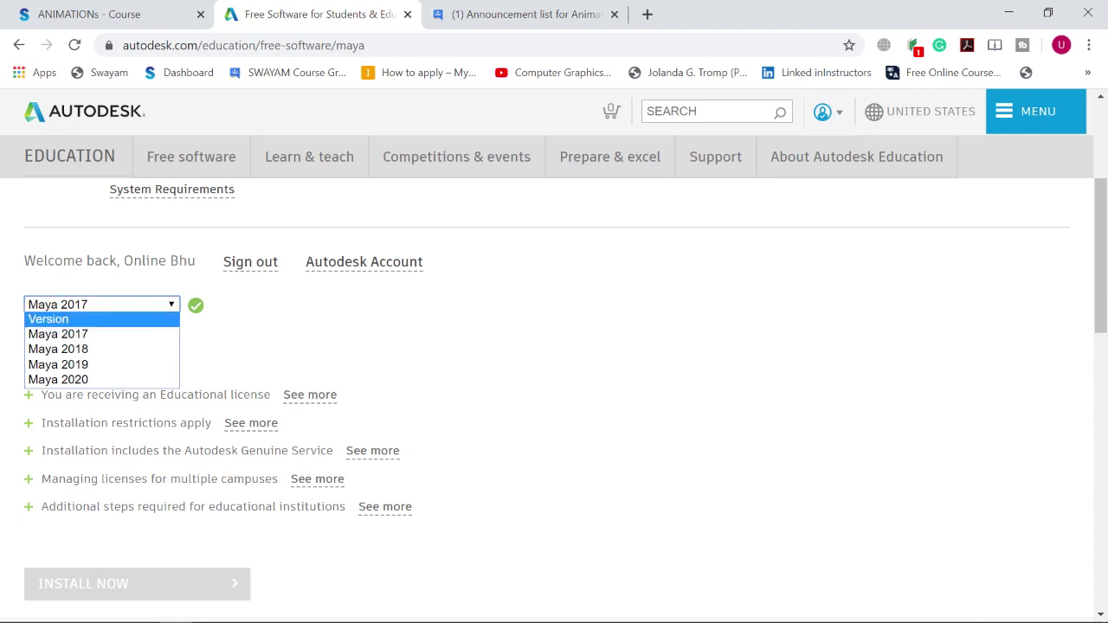
pyautogui.press('Escape')
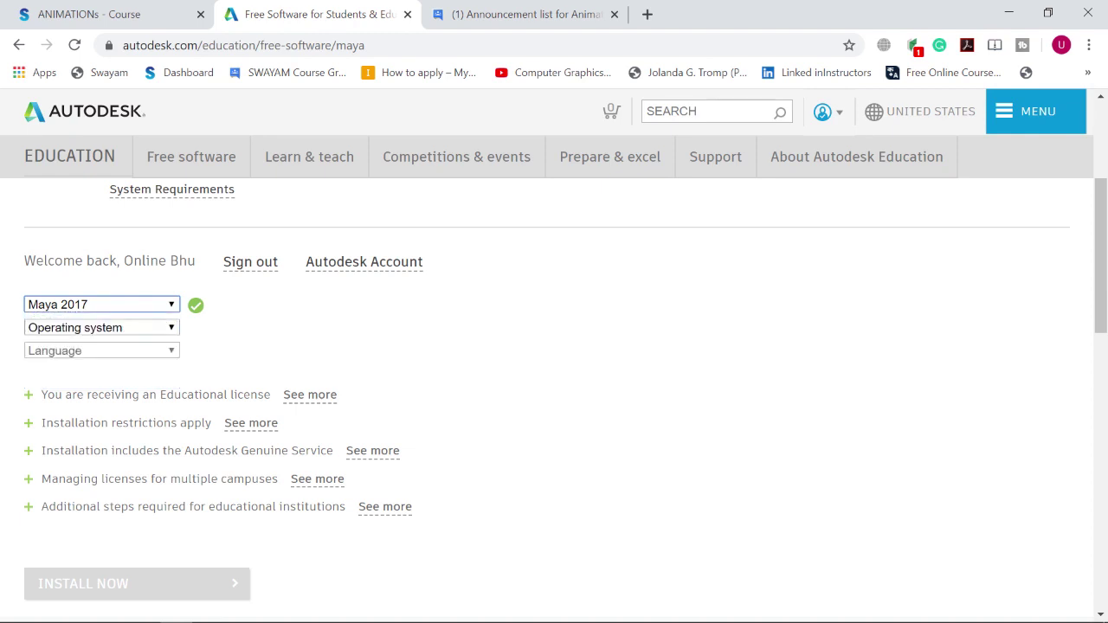
pyautogui.hotkey('alt', 'Down')
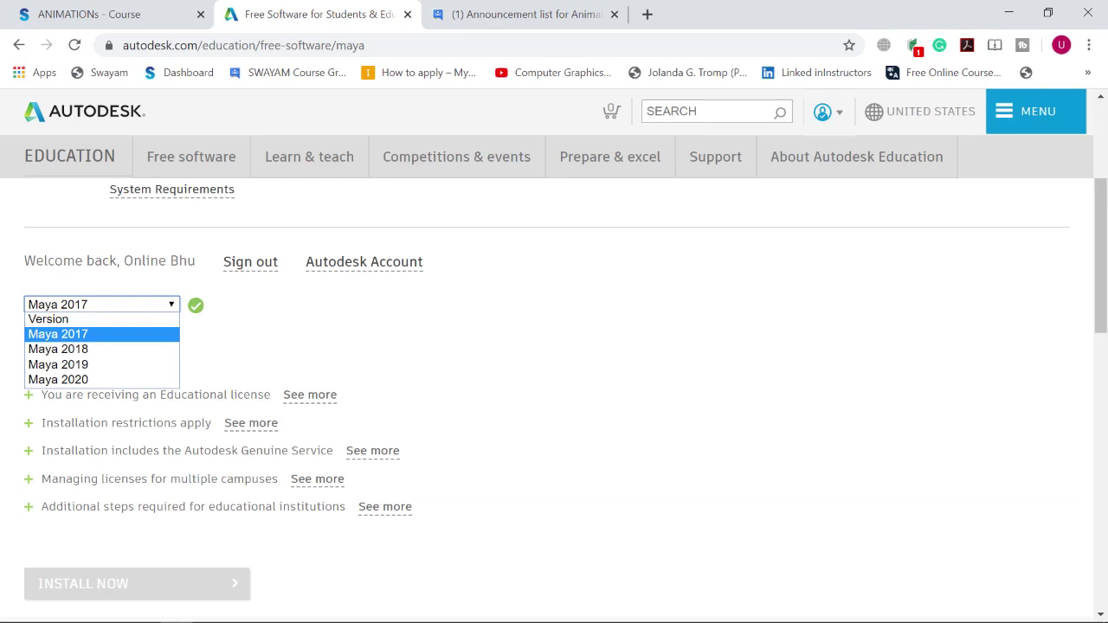
pyautogui.press('Down')
pyautogui.press('Down')
pyautogui.press('Down')
pyautogui.press('Return')
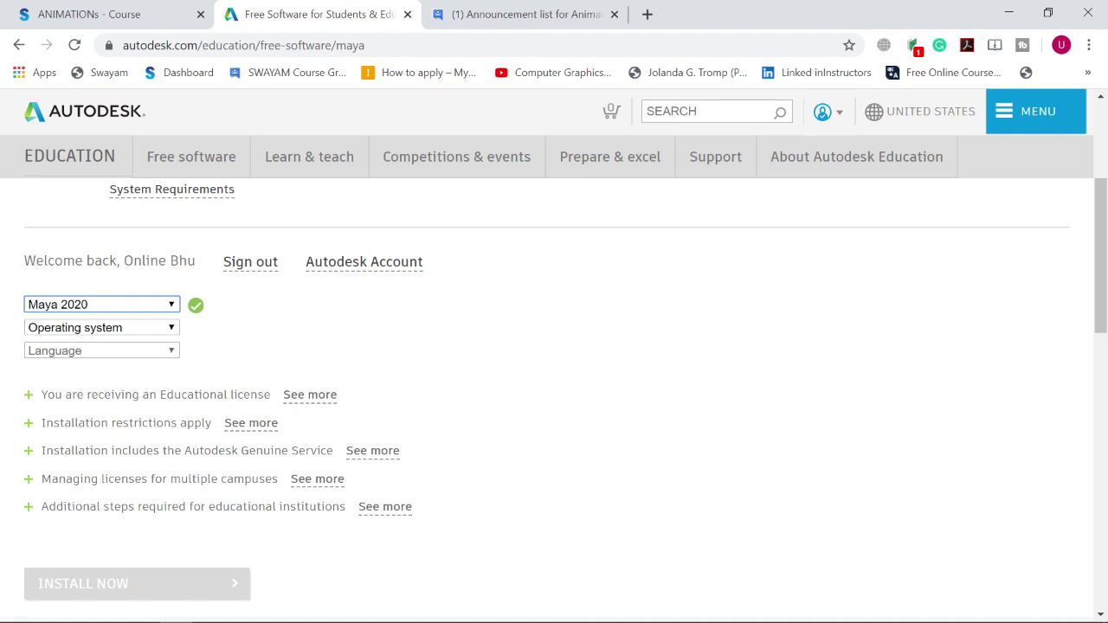
# Step: Choose Windows 64-bit as the operating system and English as the language
pyautogui.click(102, 327)
pyautogui.press('Down')
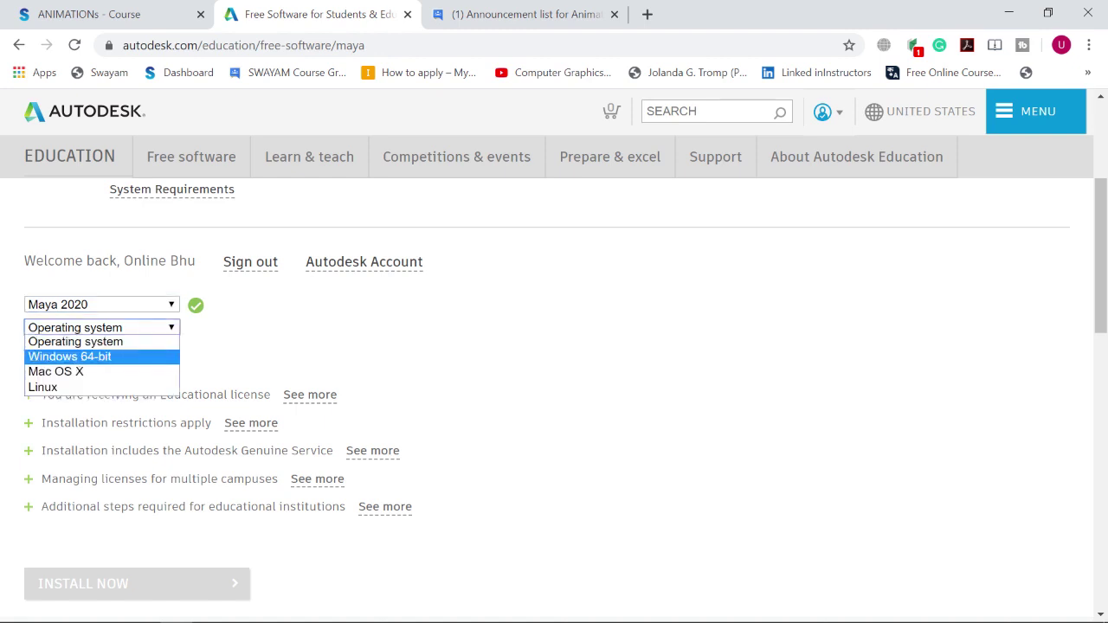
pyautogui.press('Down')
pyautogui.press('Down')
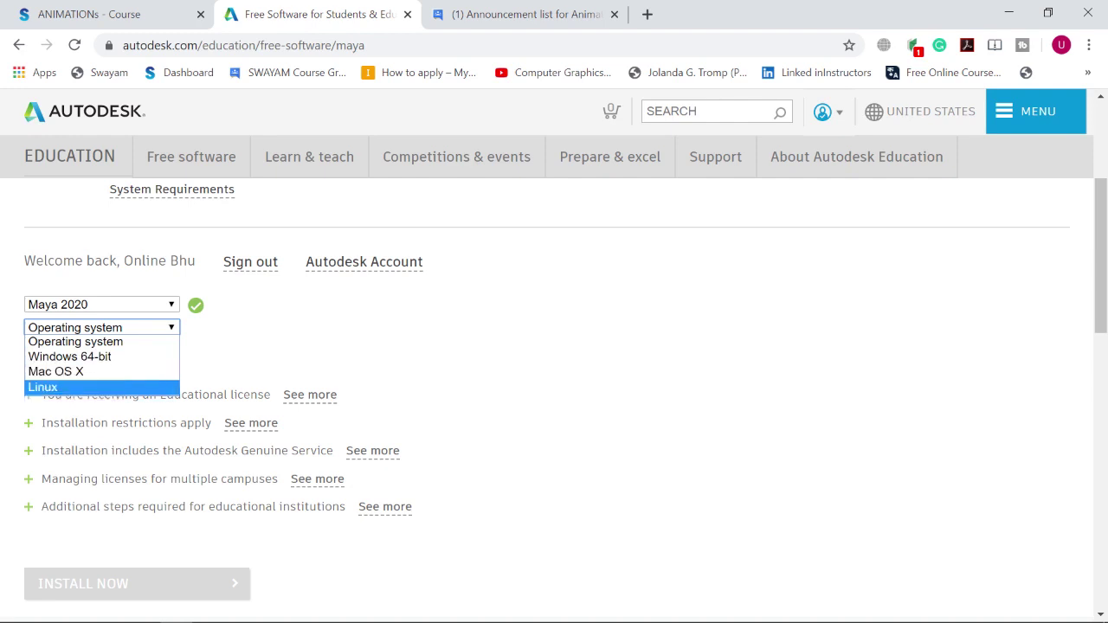
pyautogui.press('Up')
pyautogui.press('Up')
pyautogui.press('Down')
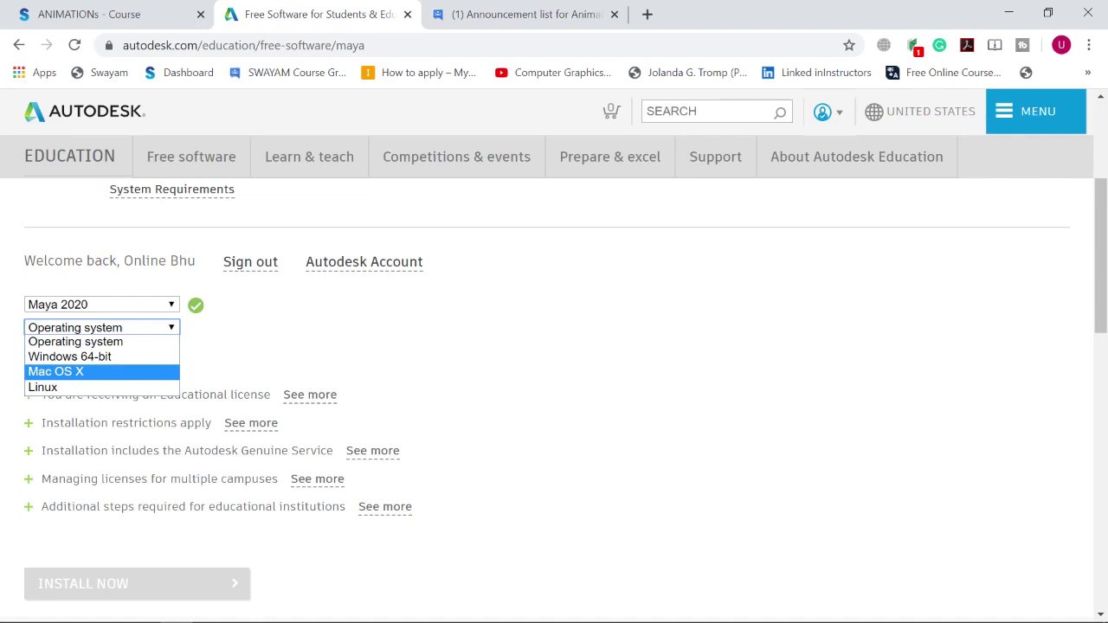
pyautogui.press('Up')
pyautogui.press('Up')
pyautogui.press('Down')
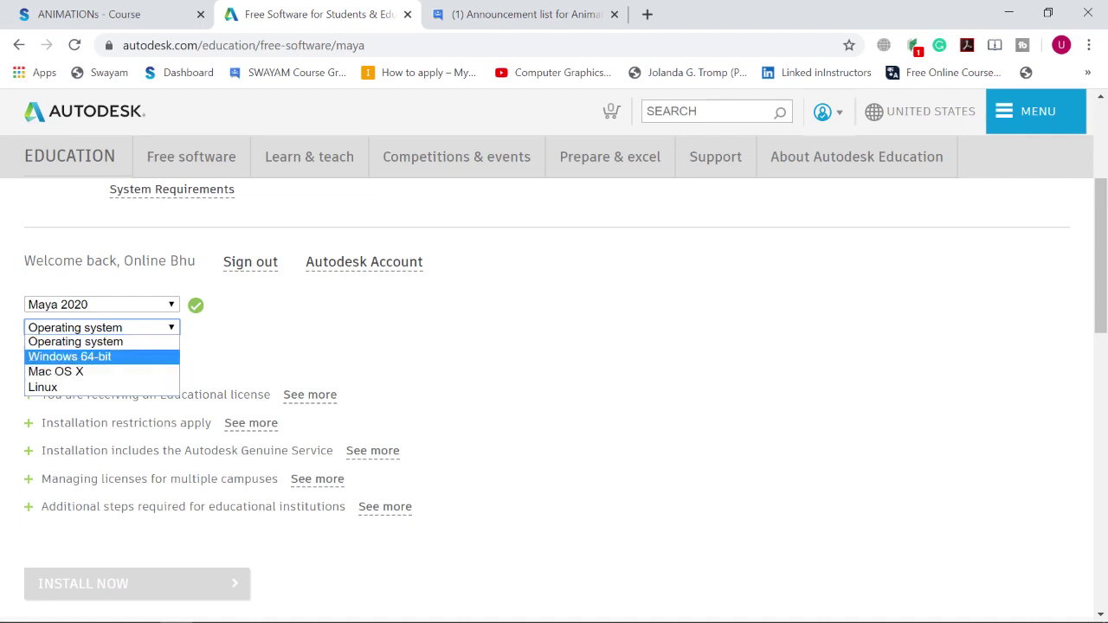
pyautogui.press('Return')
pyautogui.press('Tab')
pyautogui.hotkey('alt', 'Down')
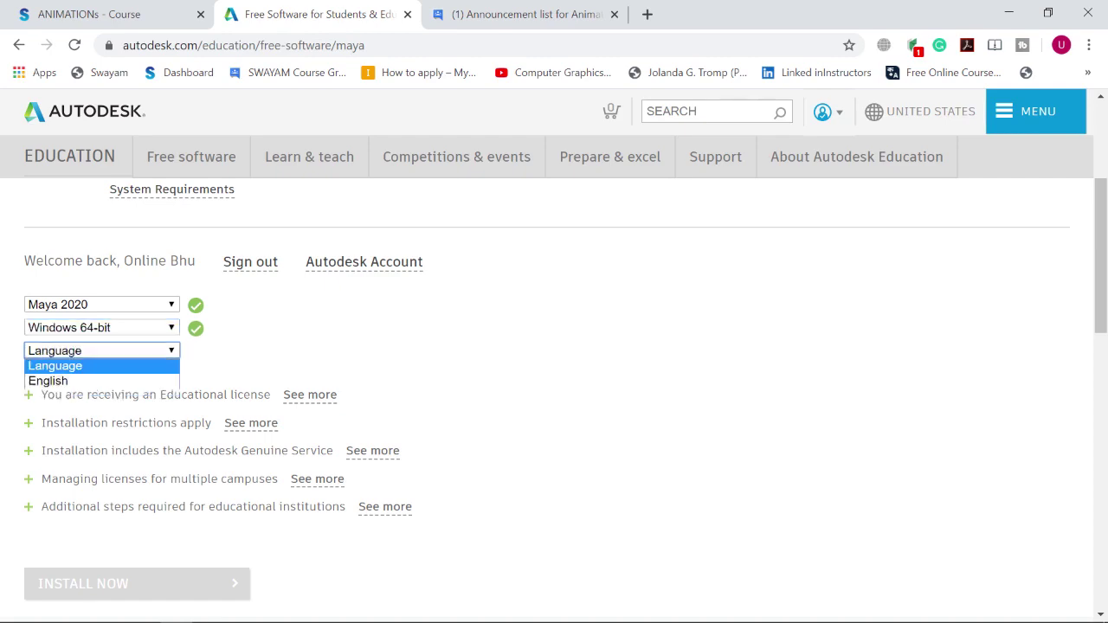
pyautogui.press('Return')
pyautogui.press('Down')
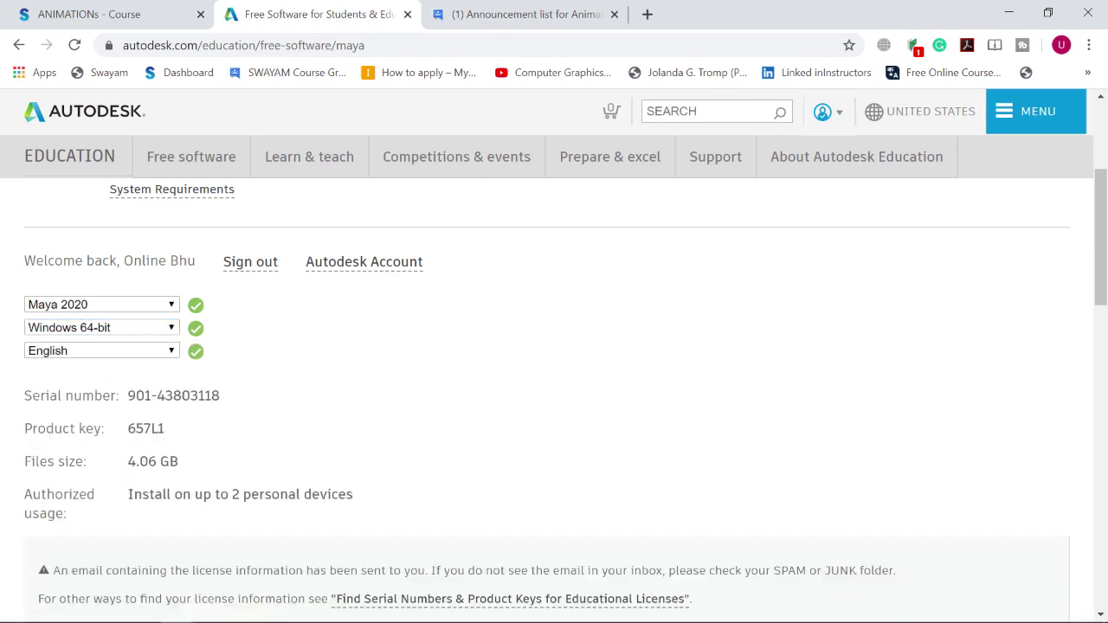
# Step: Start the Maya install with Install Now to bring up the License and Services Agreement
pyautogui.scroll(-4, 554, 357)
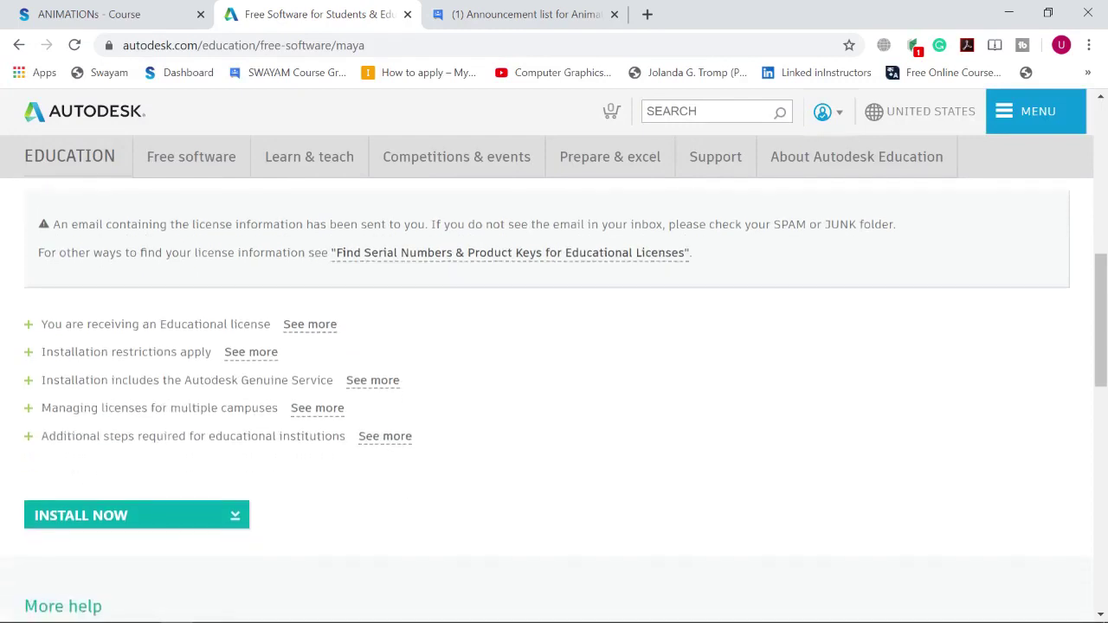
pyautogui.scroll(2, 554, 398)
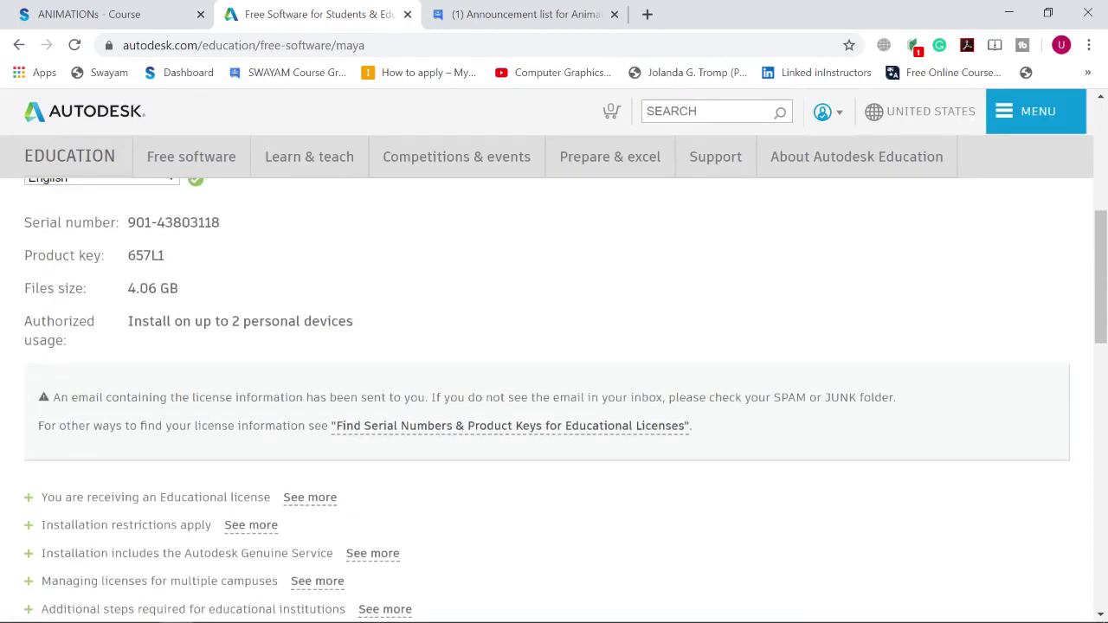
pyautogui.scroll(-3, 554, 398)
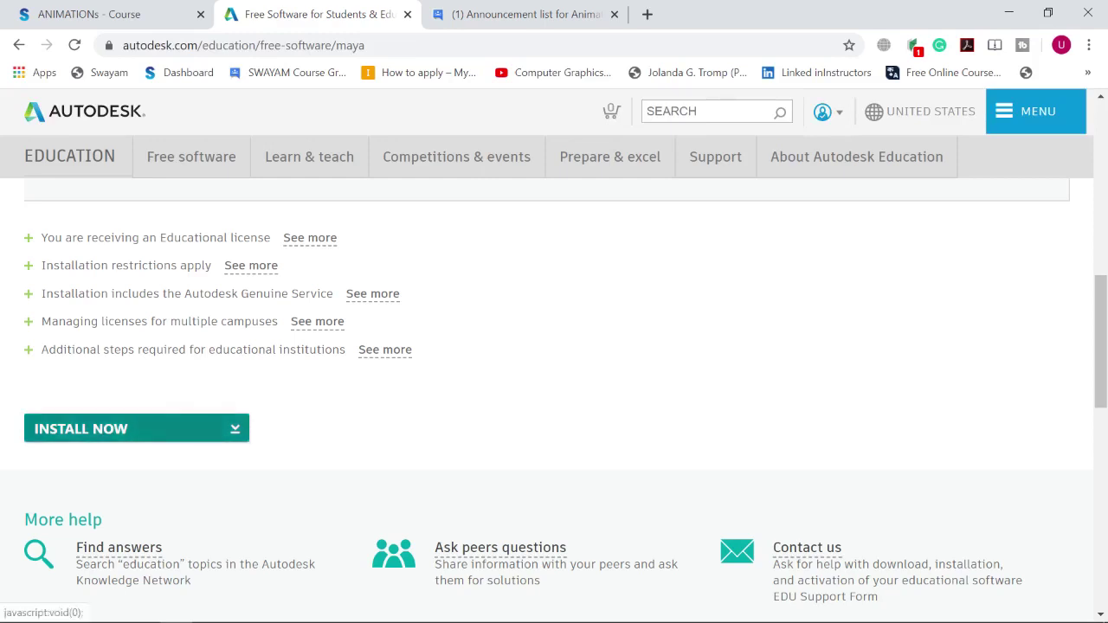
pyautogui.click(129, 428)
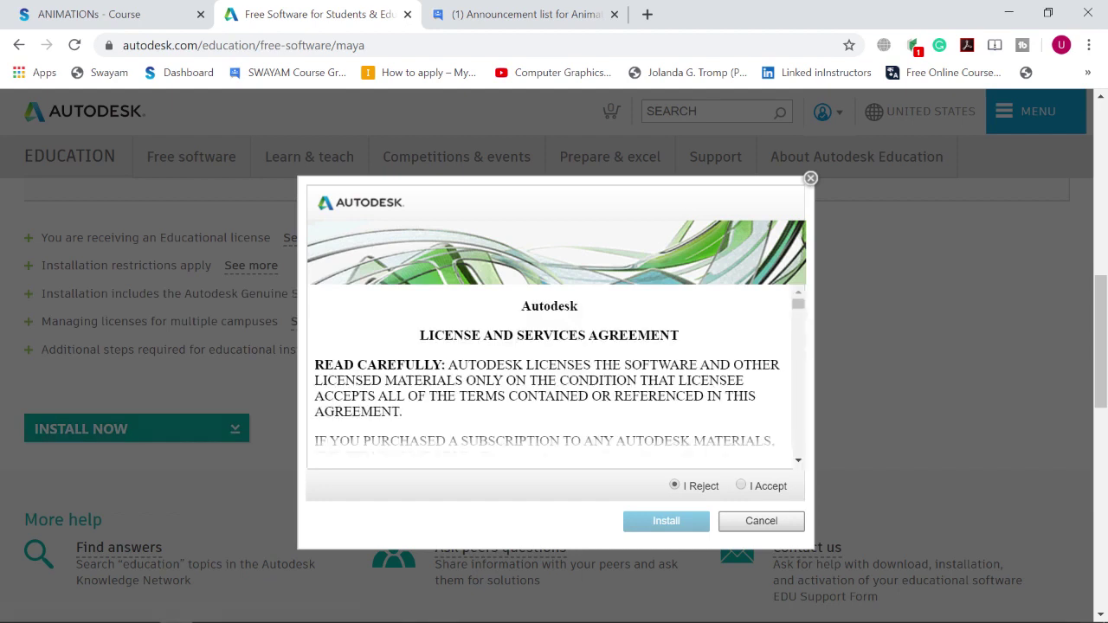
# Step: Choose I Accept in the license agreement and start the Maya installer download
pyautogui.click(741, 486)
pyautogui.moveTo(983, 610)
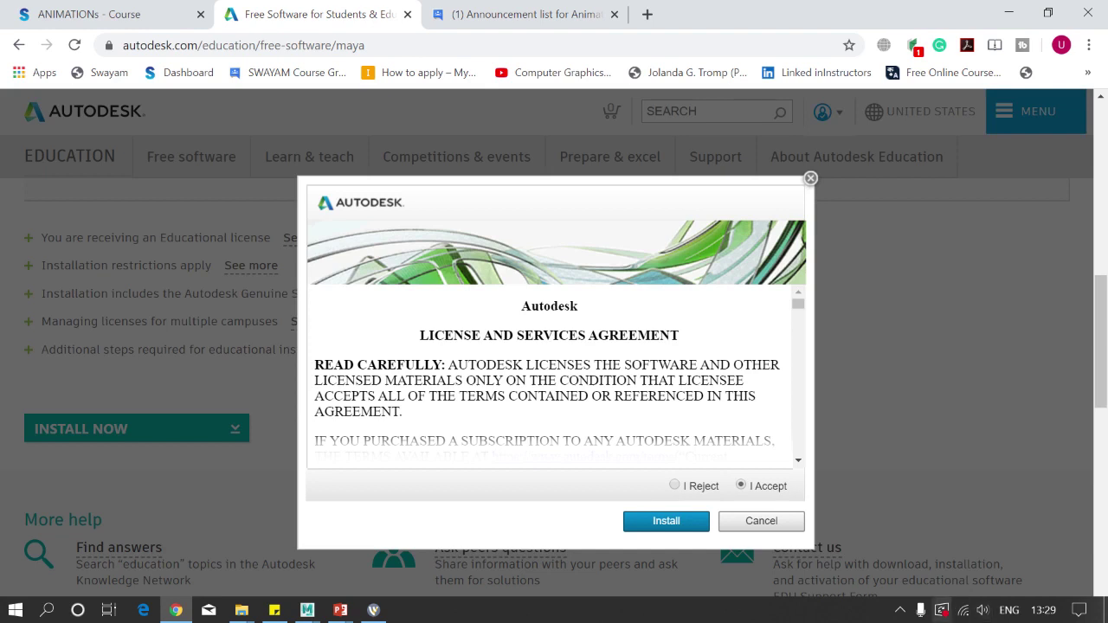
pyautogui.click(666, 520)
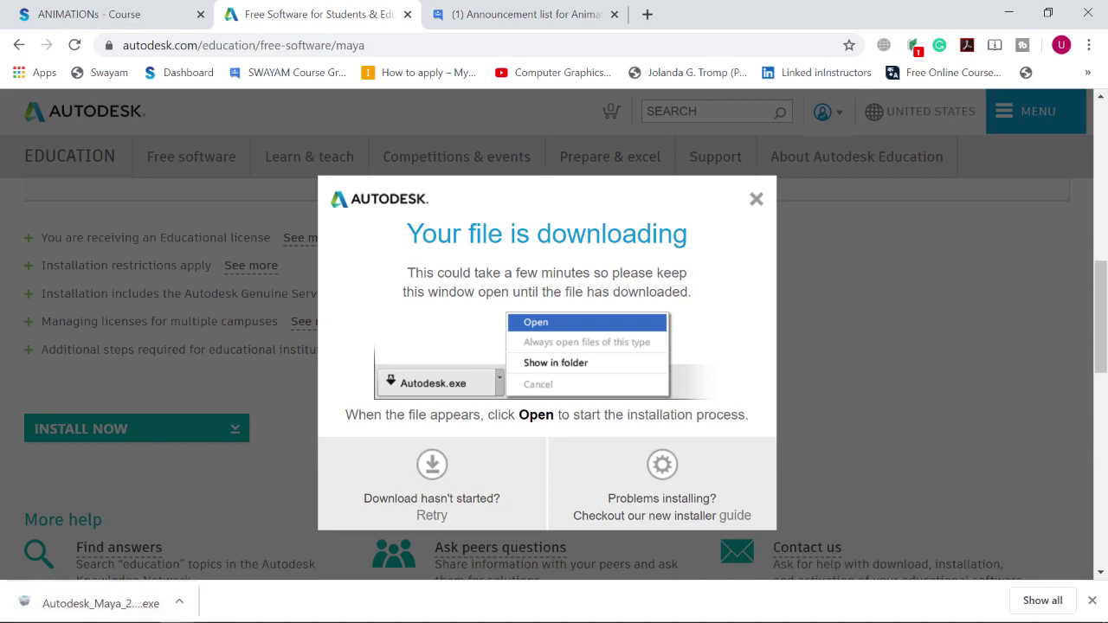
# Step: Open Chrome's Downloads list with Ctrl+J to run the Autodesk Maya installer
pyautogui.hotkey('ctrl', 'j')
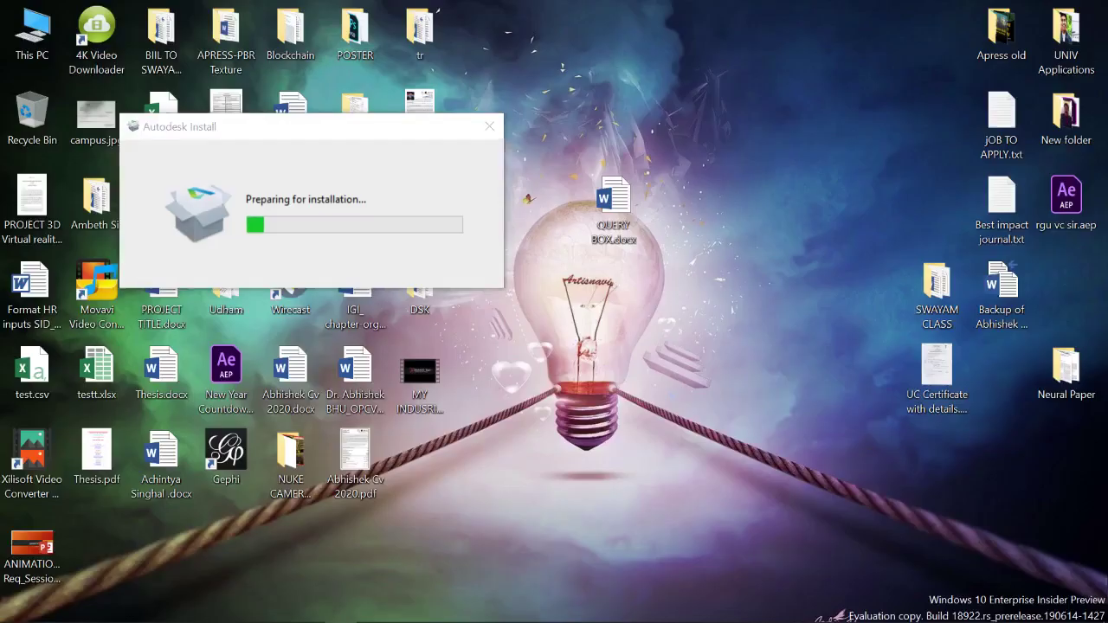
# Step: Move the Autodesk Install preparation window aside and close it
pyautogui.moveTo(680, 230); pyautogui.dragTo(548, 170)
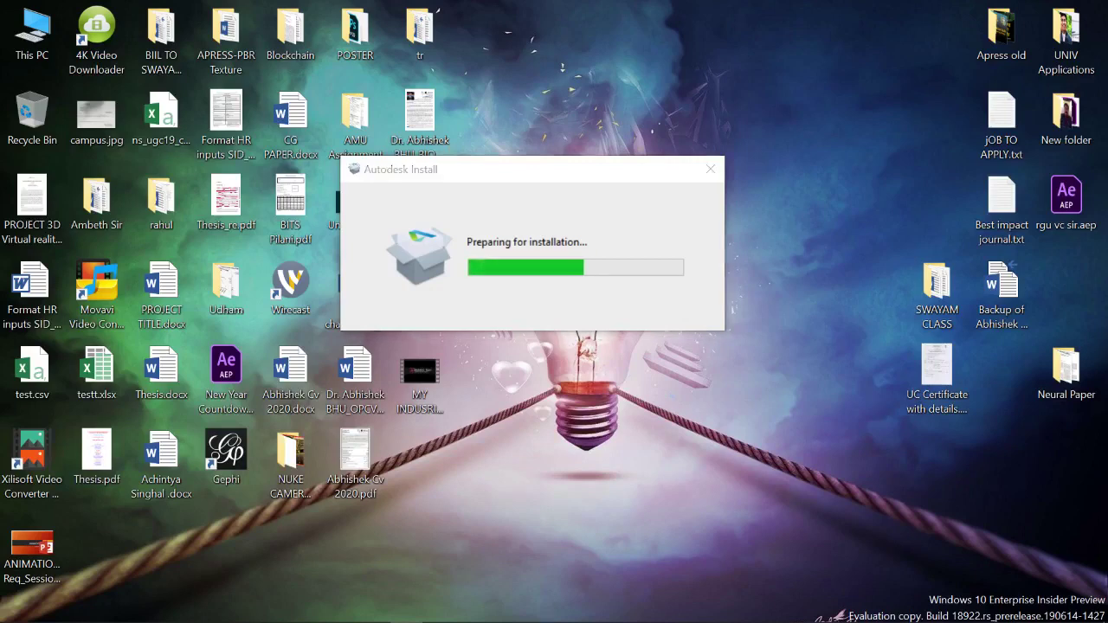
pyautogui.click(710, 169)
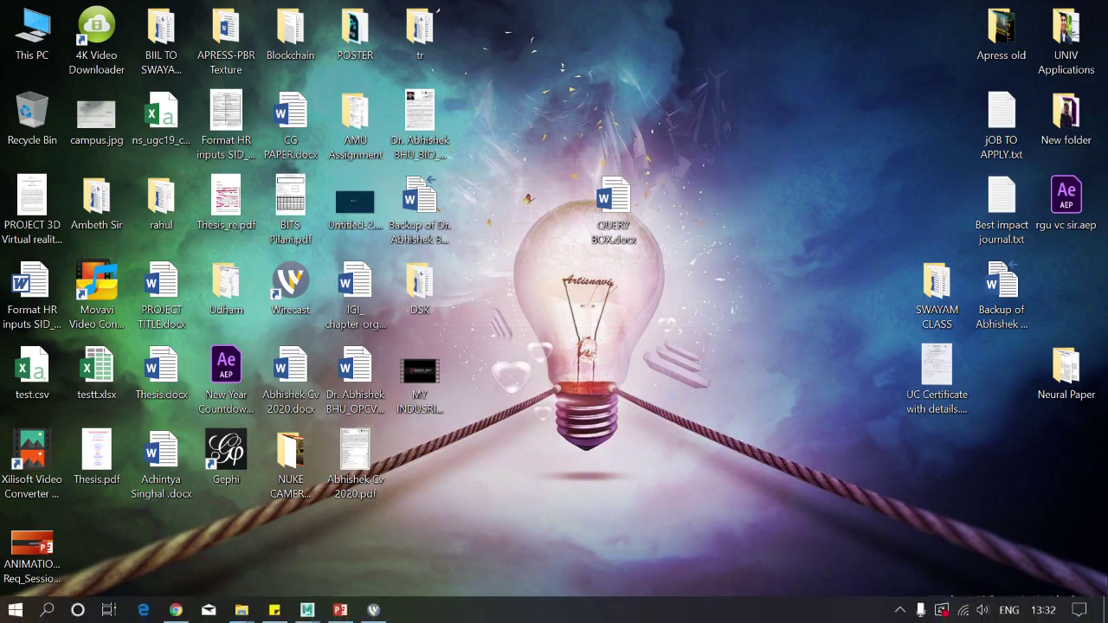
# Step: Restore the untitled Maya 2019 scene, switch to the four-pane top/persp/front/side layout, then minimize Maya
pyautogui.moveTo(306, 610)
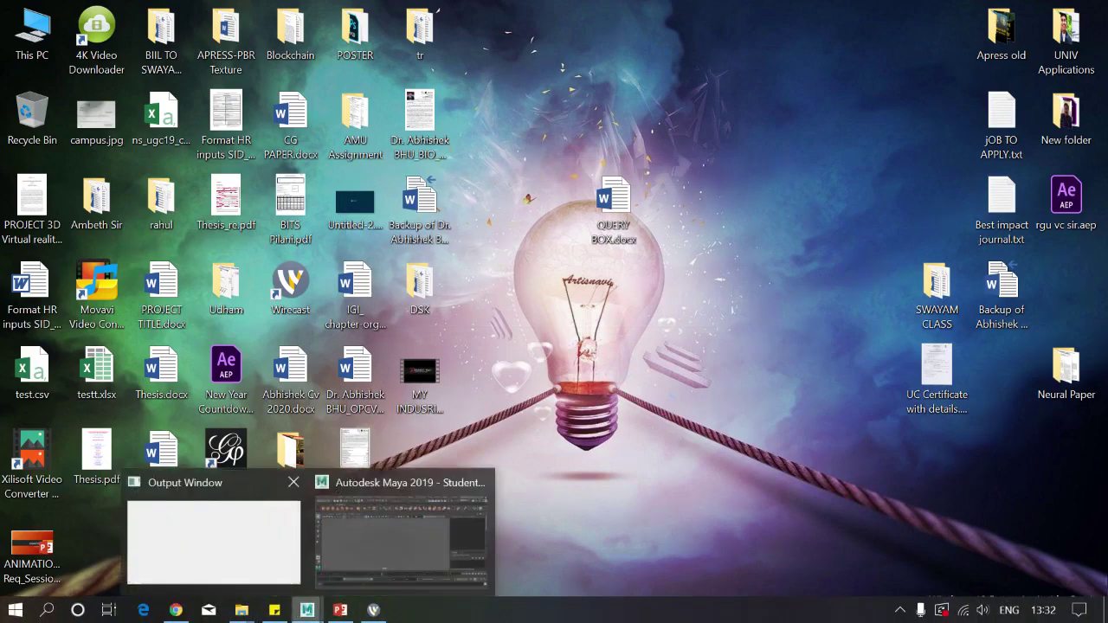
pyautogui.click(403, 532)
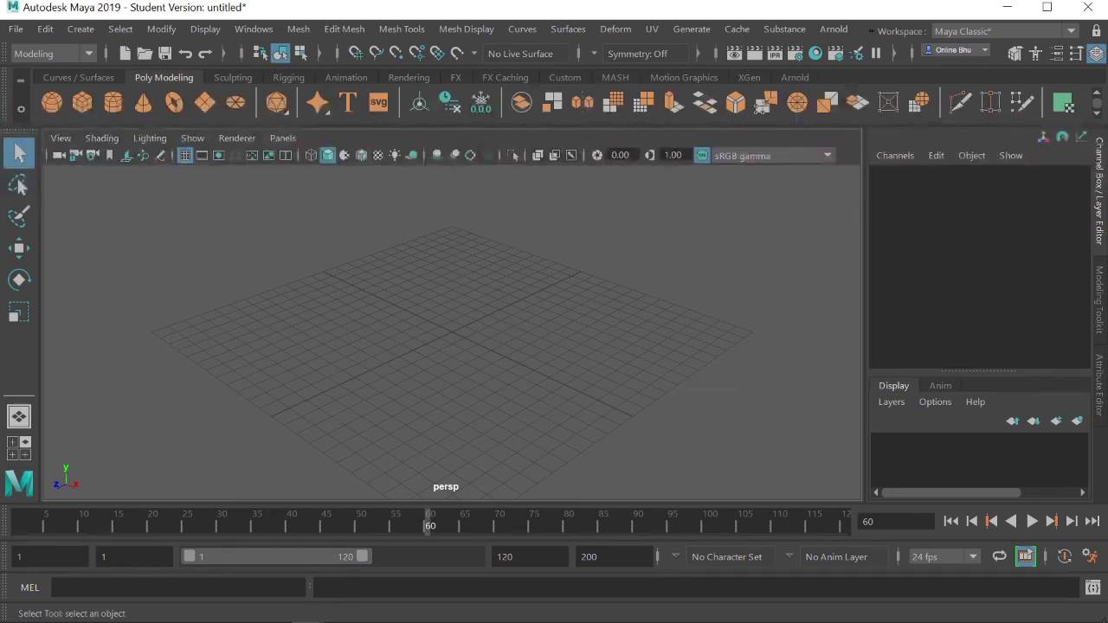
pyautogui.press('space')
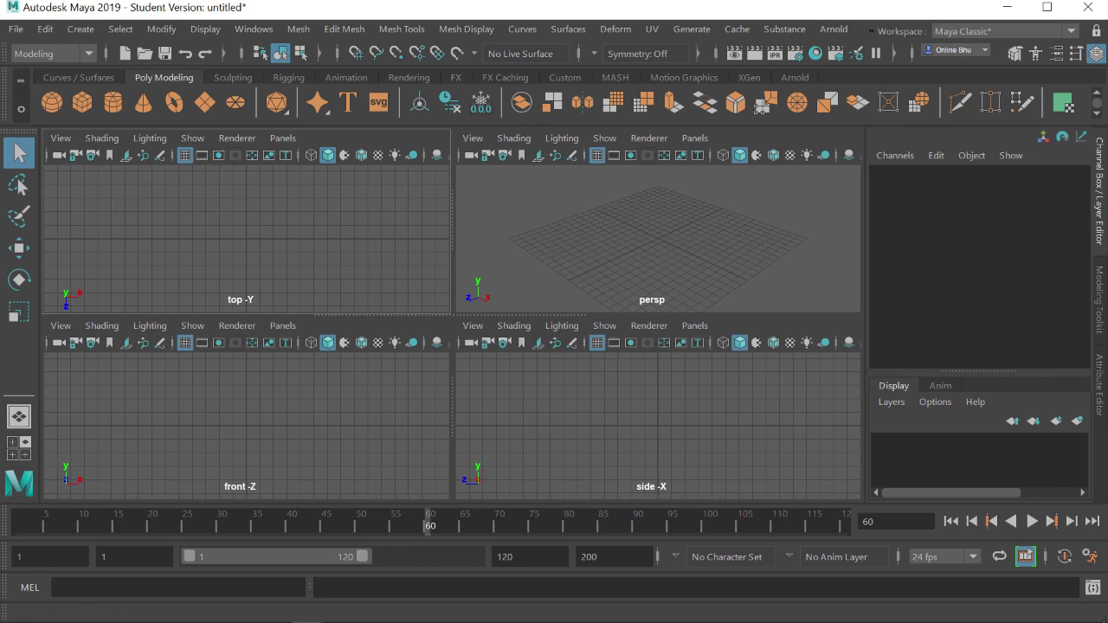
pyautogui.click(1007, 7)
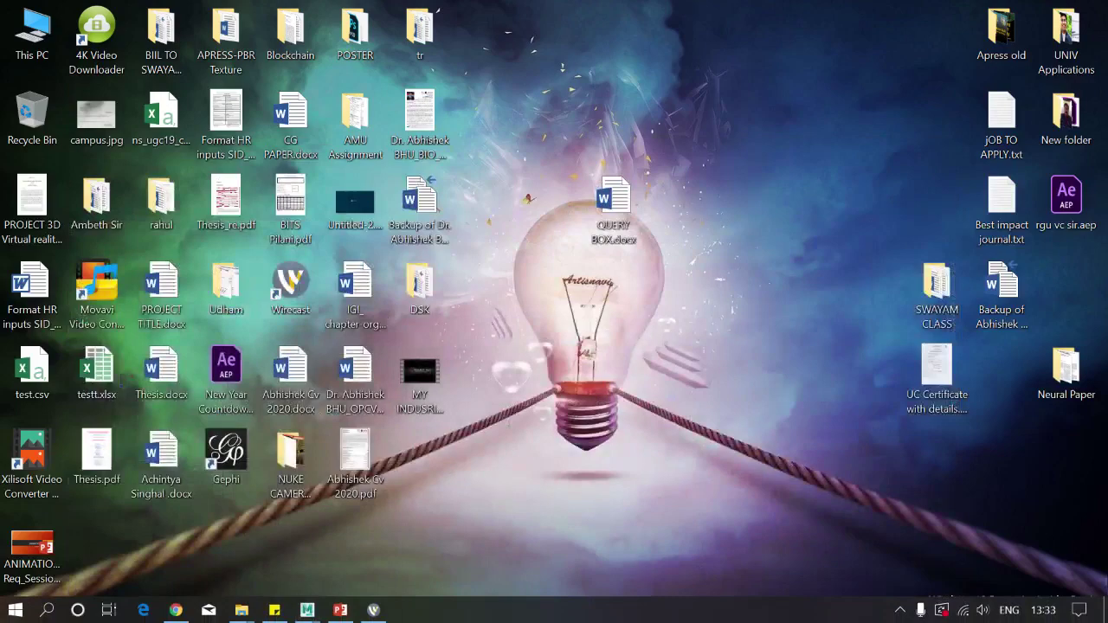
# Step: Bring up the ANIMATIONs_Pre Req_Session_00 presentation and step through slides 3 to 5
pyautogui.click(341, 610)
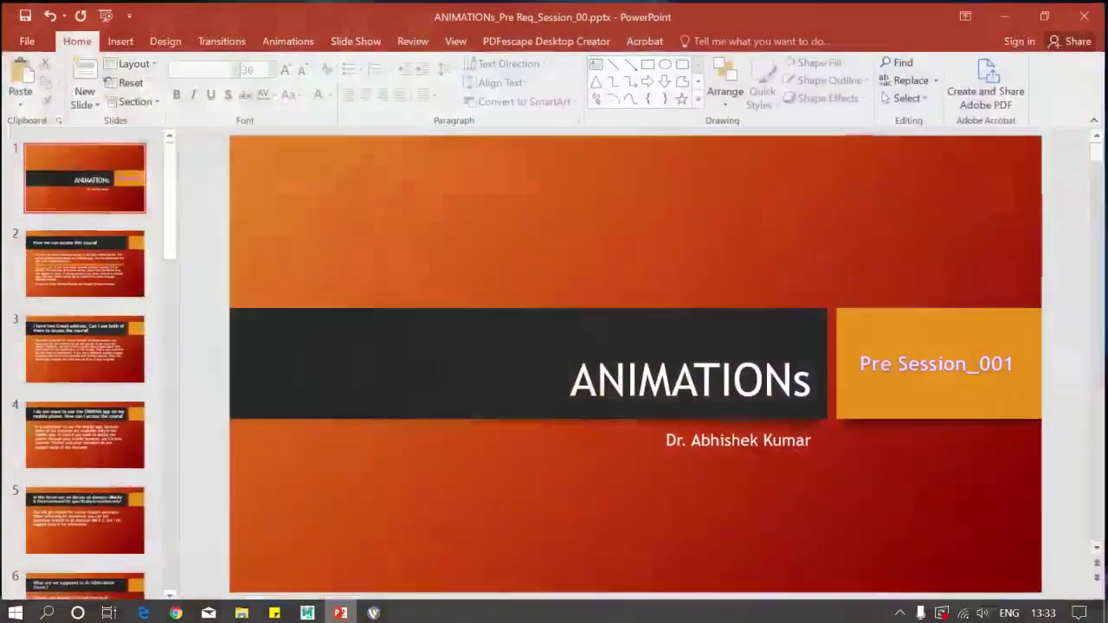
pyautogui.click(84, 391)
pyautogui.click(83, 434)
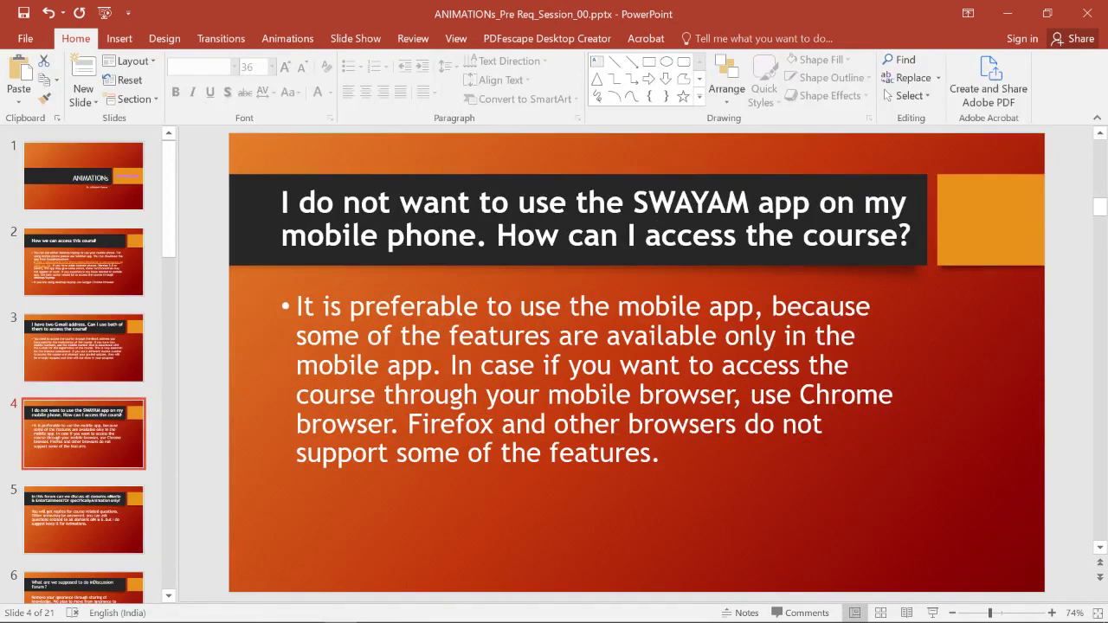
pyautogui.press('Down')
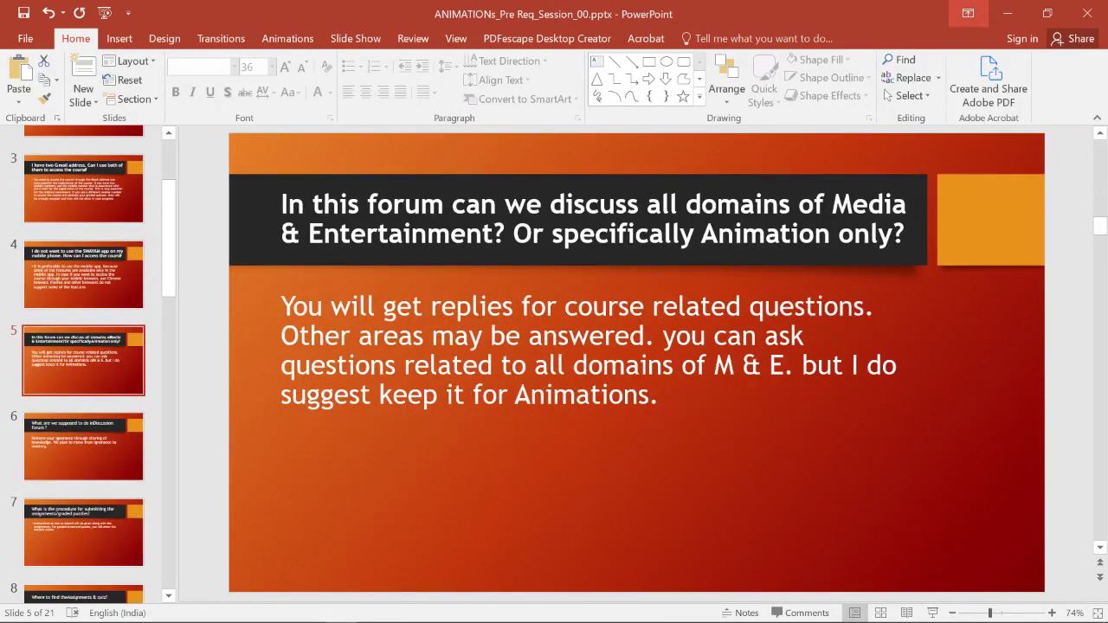
# Step: Jump to the last slide, 21, 'How to get the MAYA application?'
pyautogui.click(1008, 13)
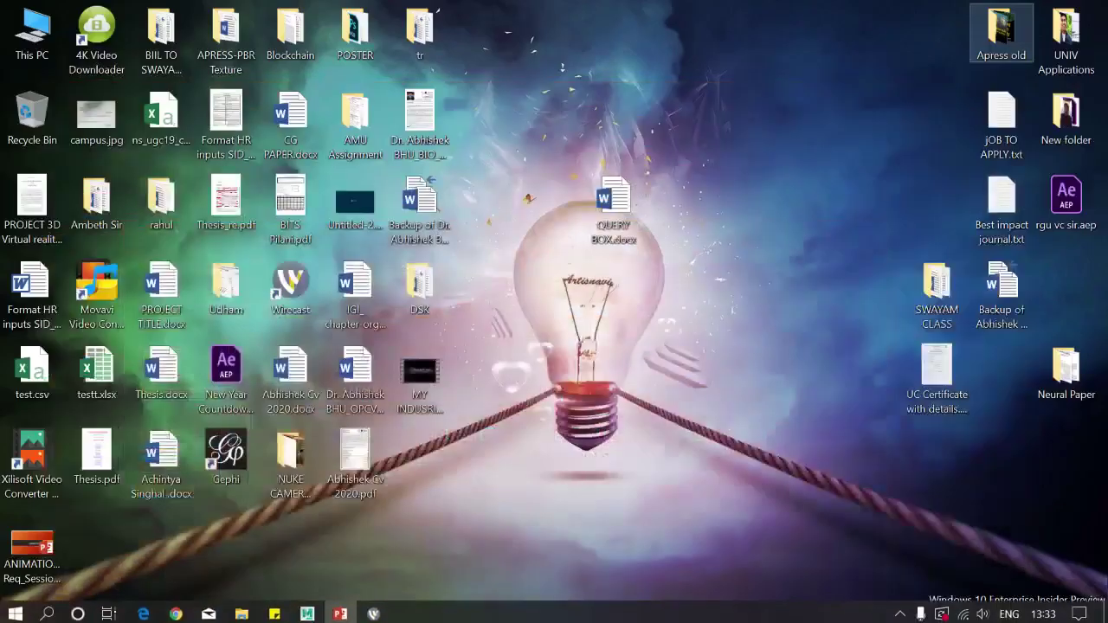
pyautogui.click(339, 610)
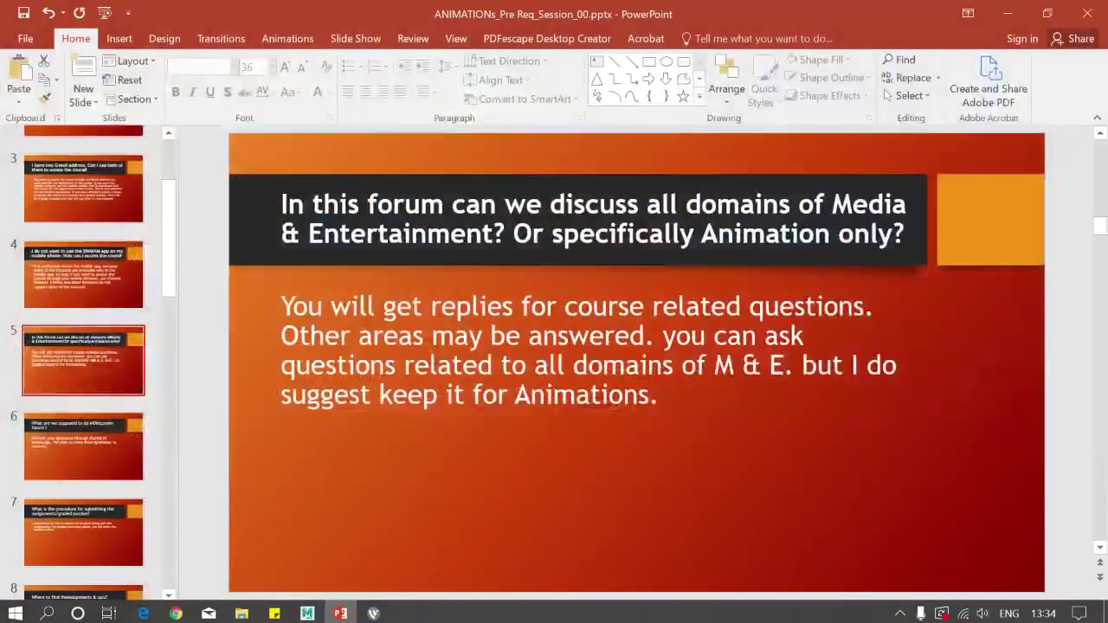
pyautogui.scroll(-5, 83, 364)
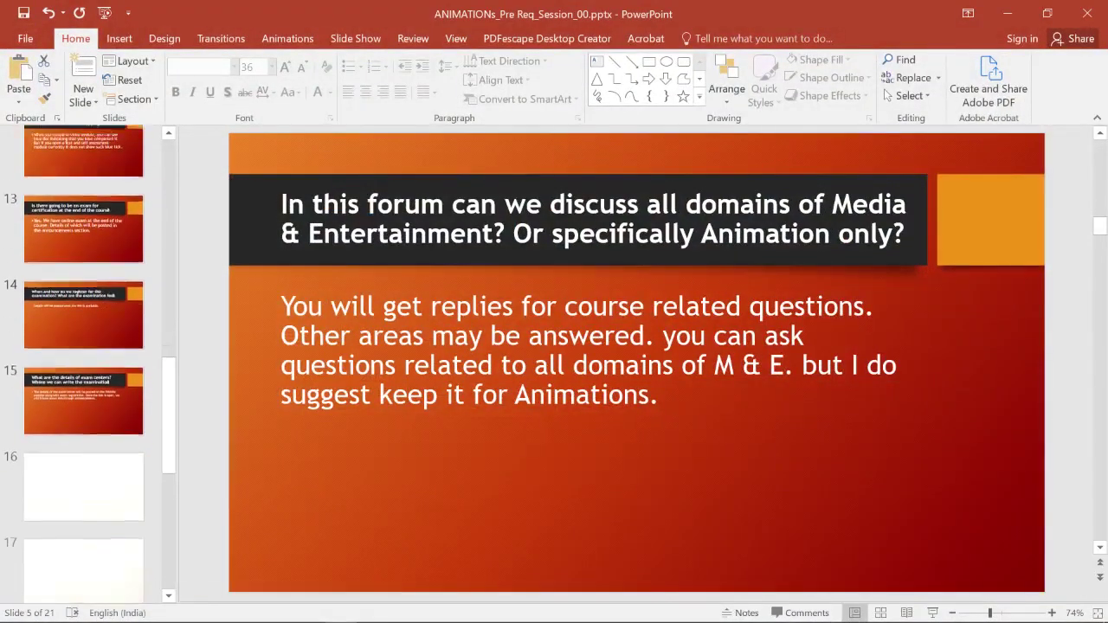
pyautogui.scroll(-6, 83, 364)
pyautogui.scroll(-1, 83, 364)
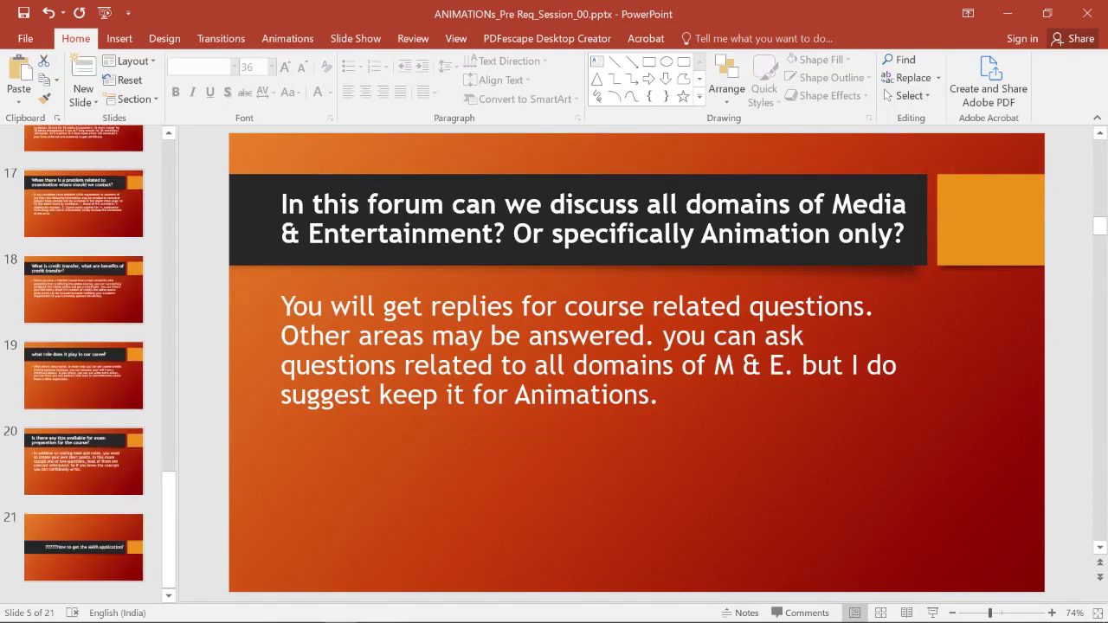
pyautogui.click(83, 548)
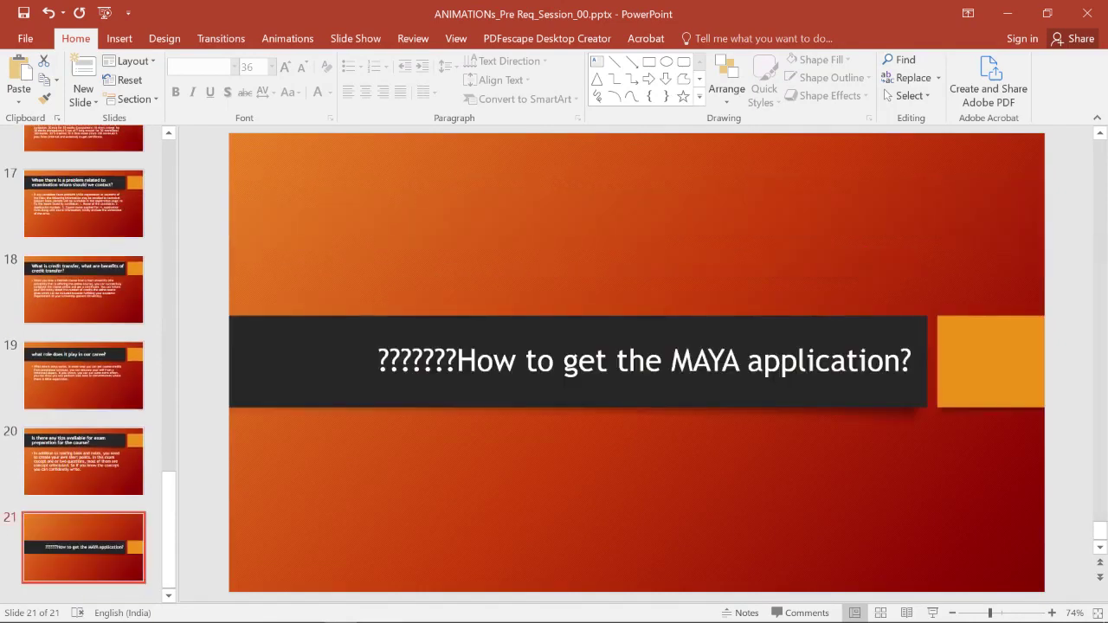